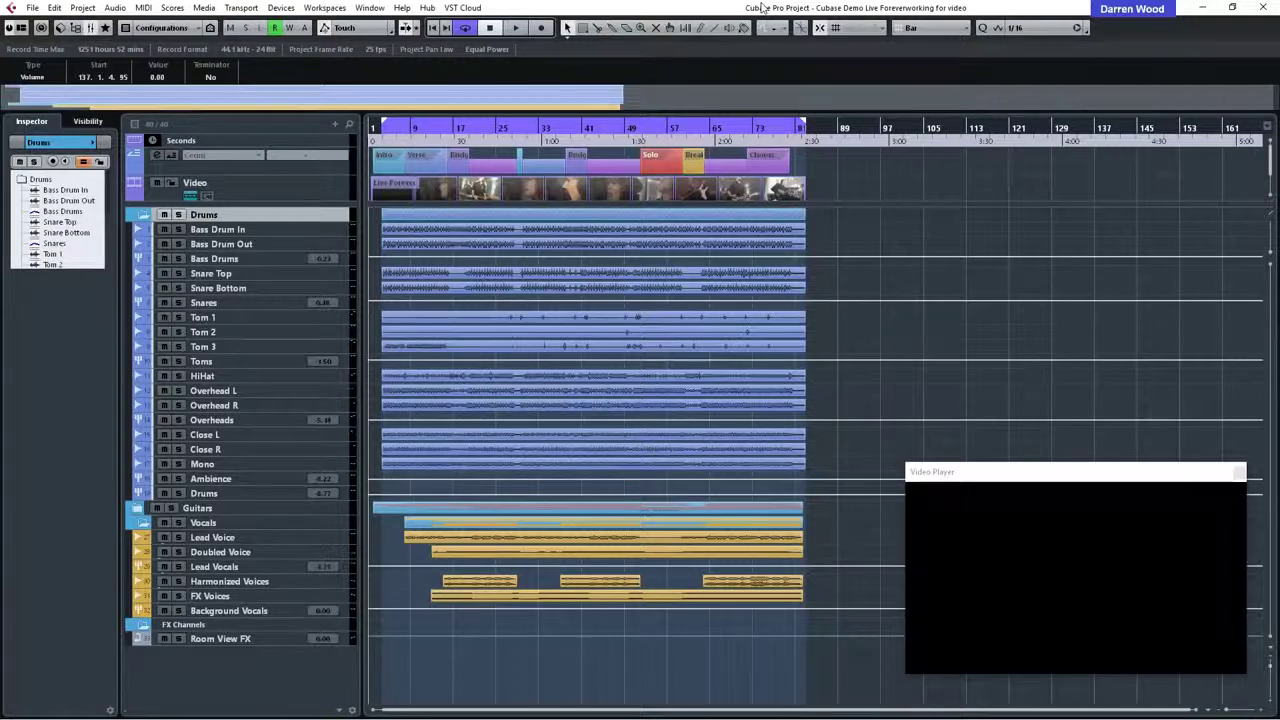
# Step: Open the MixConsole and collapse the Cue 1 section in the Control Room
pyautogui.press('F3')
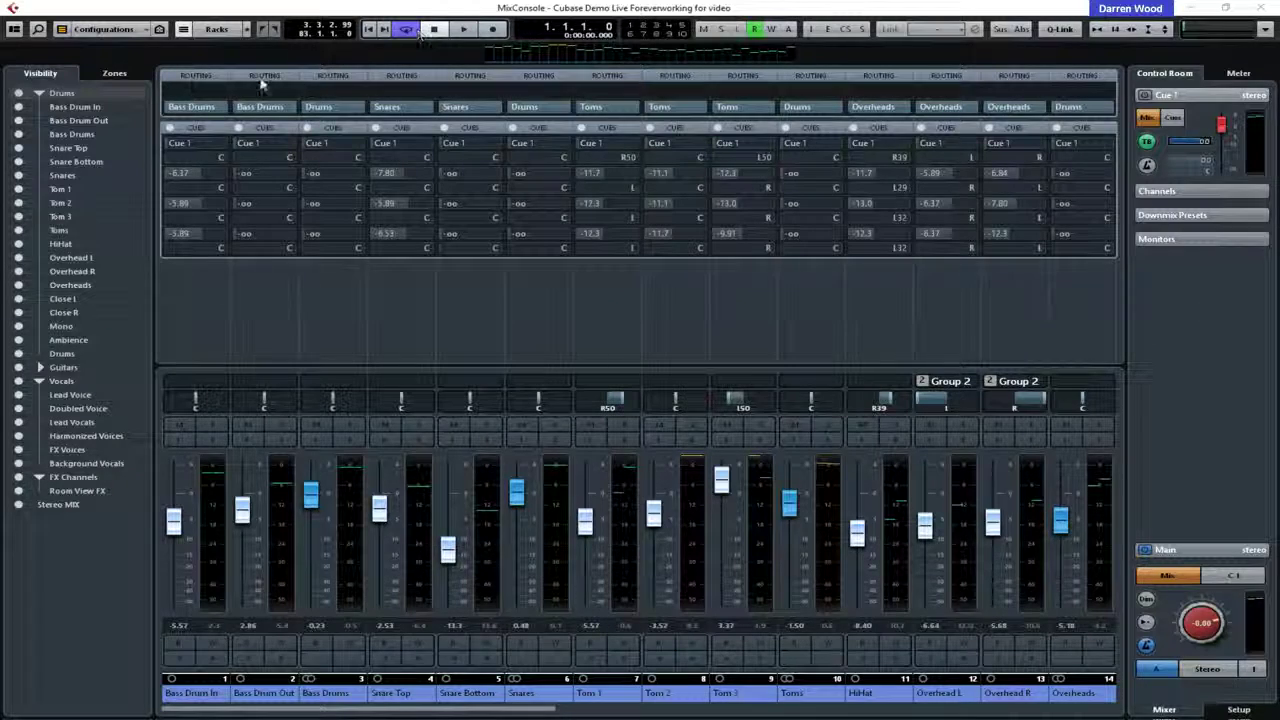
pyautogui.click(1190, 296)
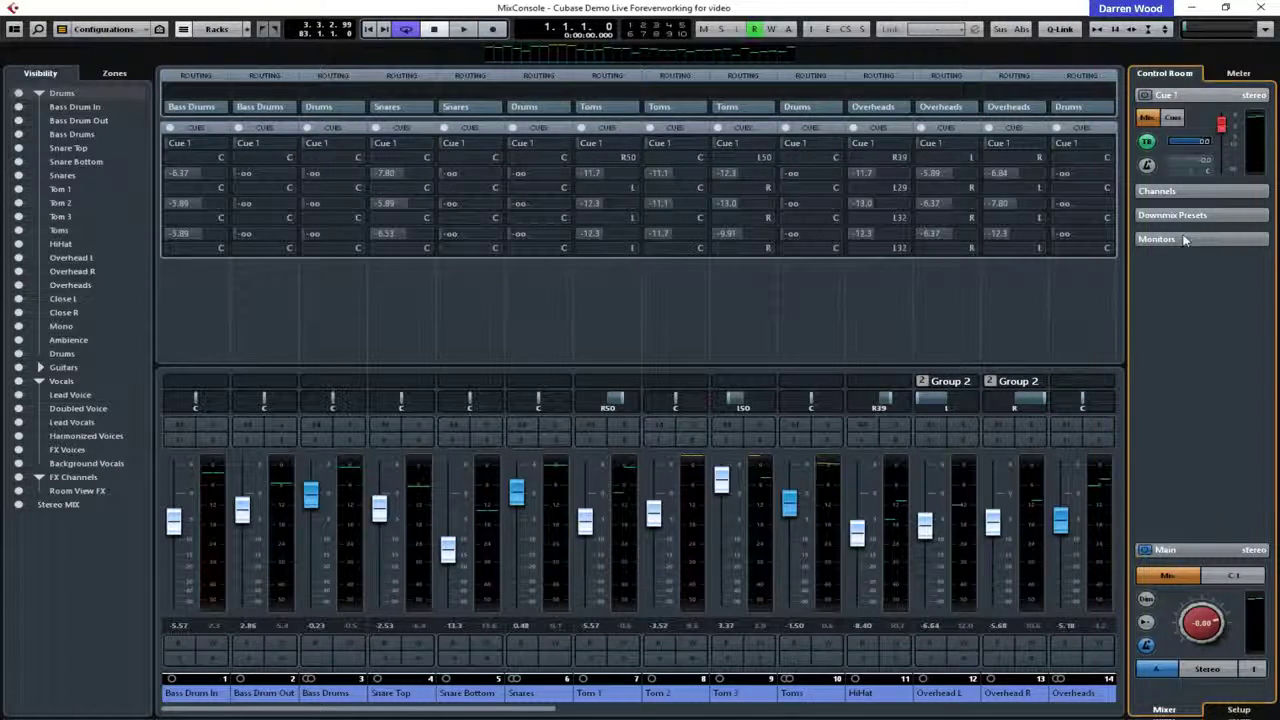
pyautogui.click(14, 29)
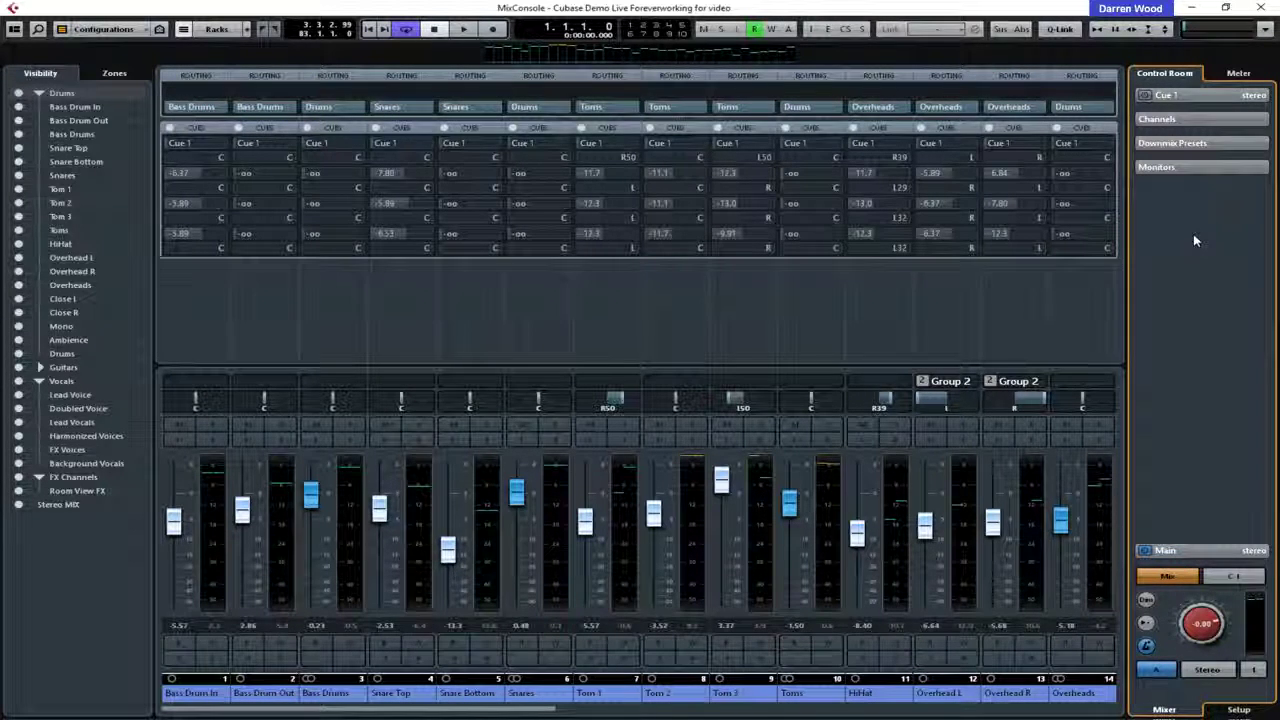
# Step: Switch the Control Room main output between the Mix and Cue 1 sources, leaving it on C1
pyautogui.click(1168, 577)
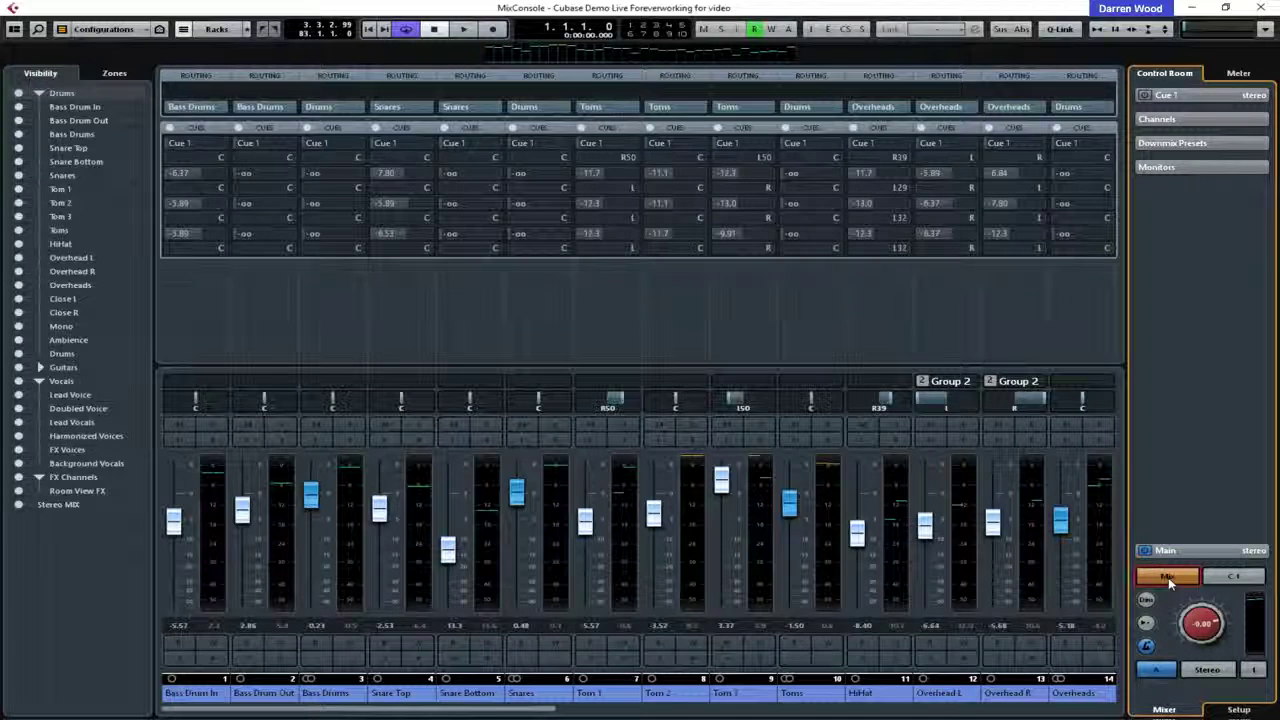
pyautogui.click(1233, 578)
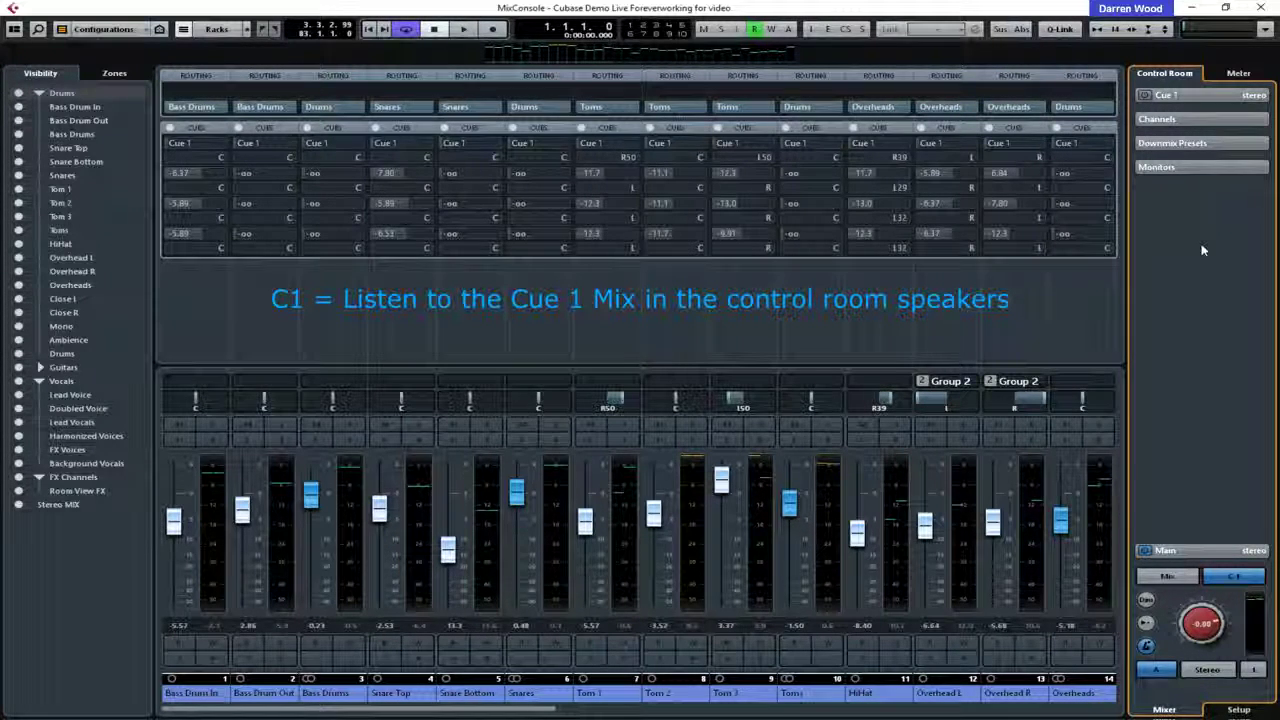
pyautogui.click(1172, 577)
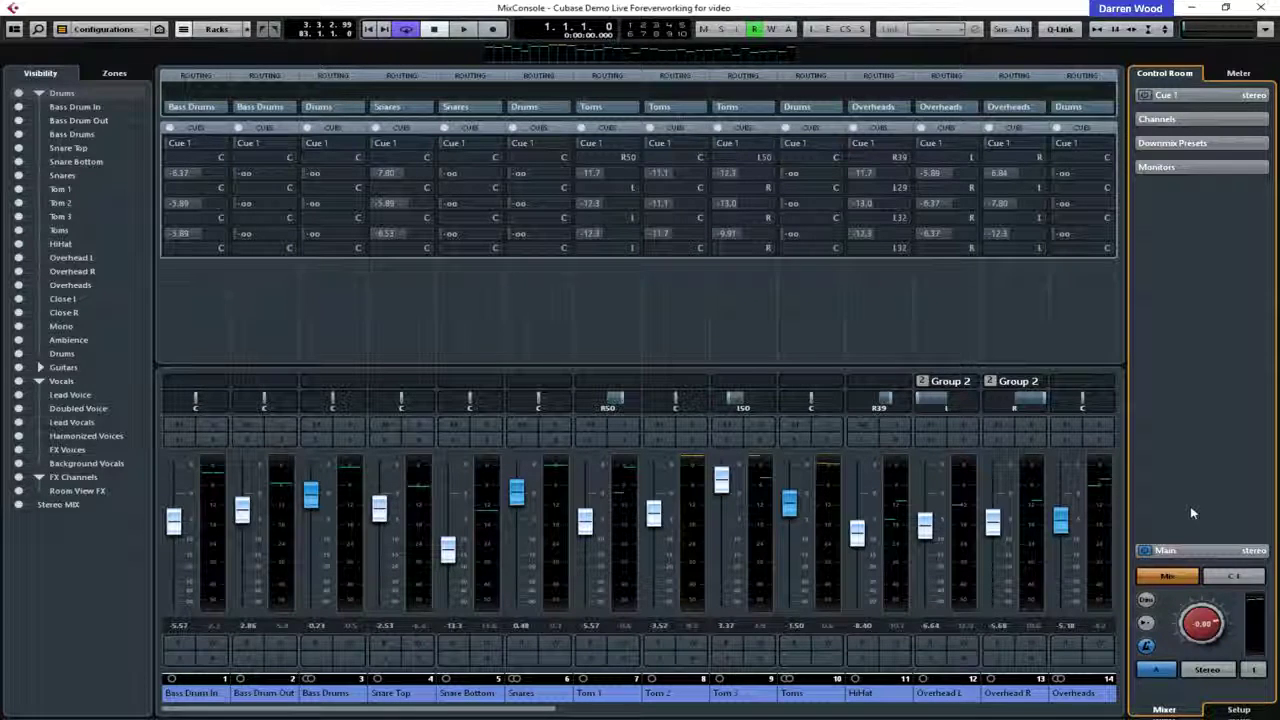
pyautogui.click(1233, 578)
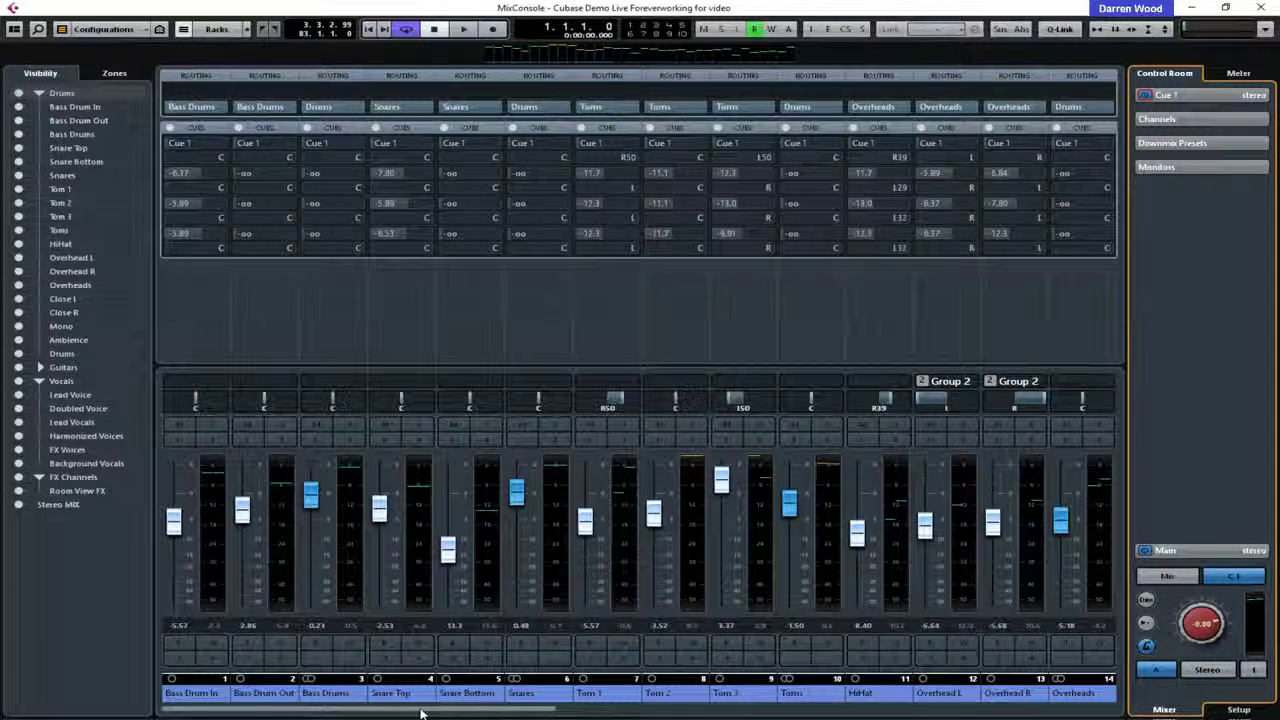
# Step: Select the Stereo MIX output channel at the end of the mixer
pyautogui.hscroll(5, 420, 712)
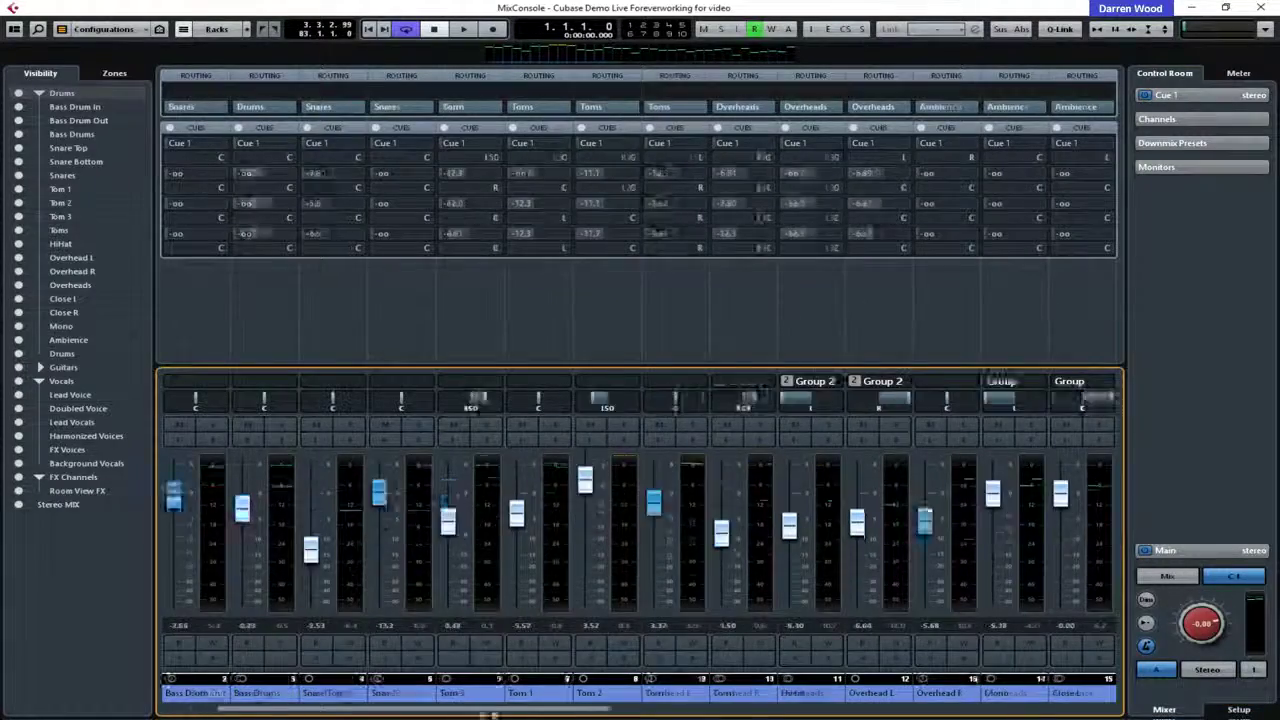
pyautogui.hscroll(5, 420, 712)
pyautogui.click(1085, 693)
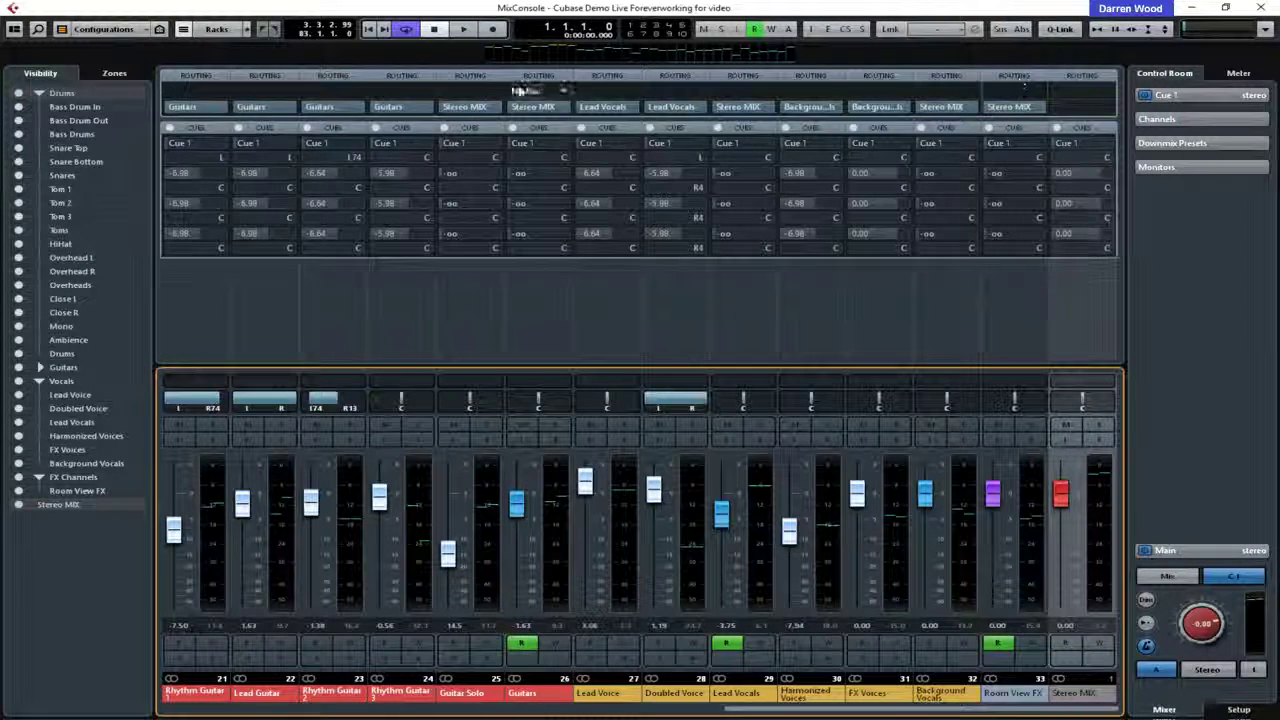
# Step: Limit the mixer racks to Routing and Cue Sends, and expand the cue send slots on all channels
pyautogui.click(196, 31)
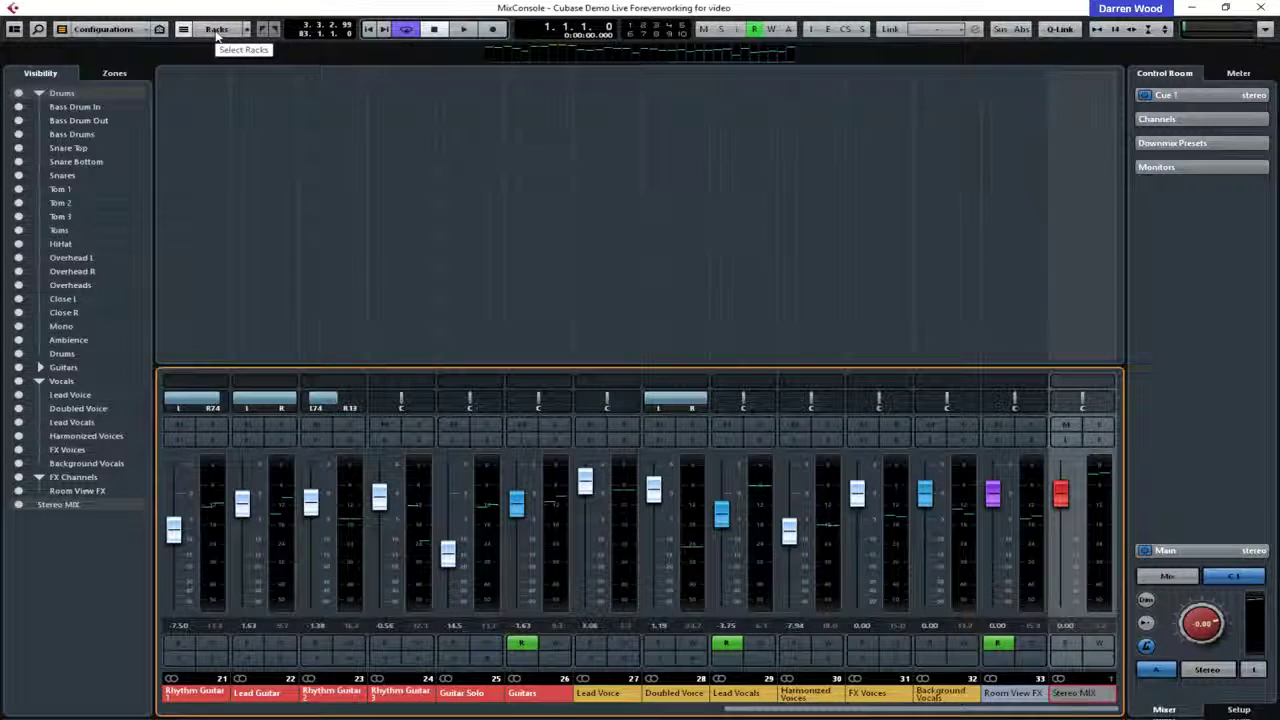
pyautogui.click(216, 30)
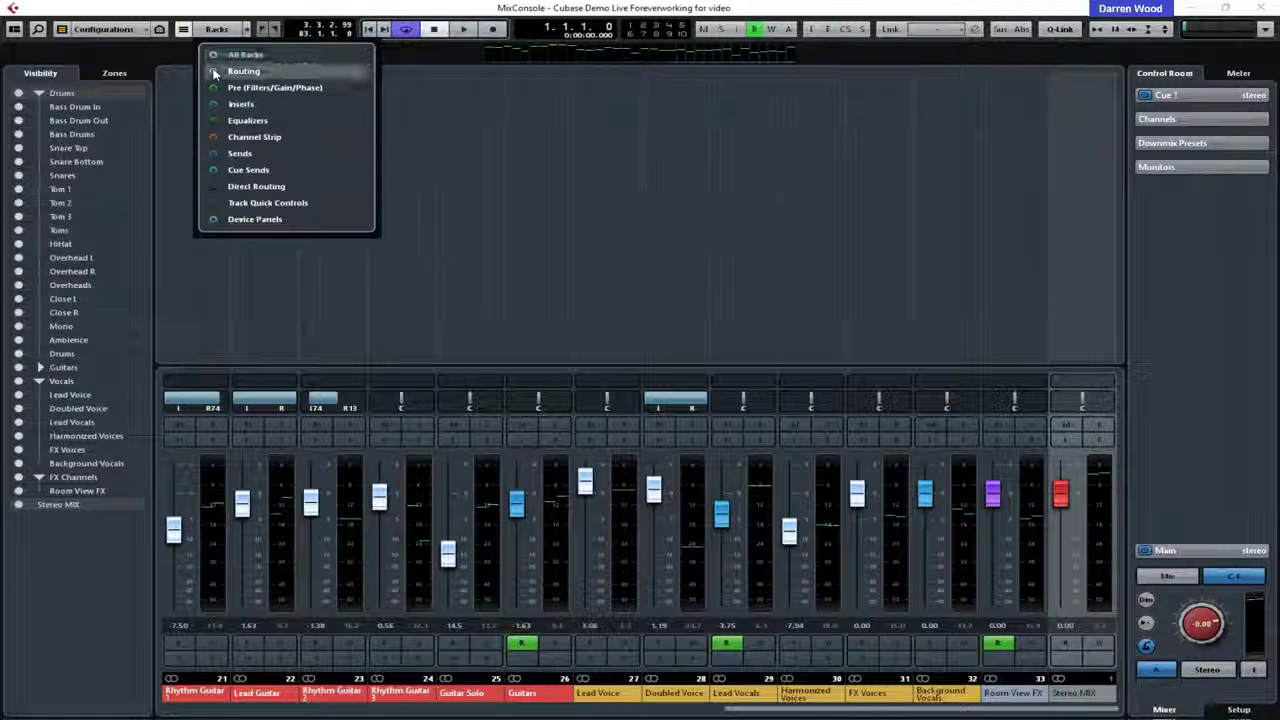
pyautogui.click(214, 72)
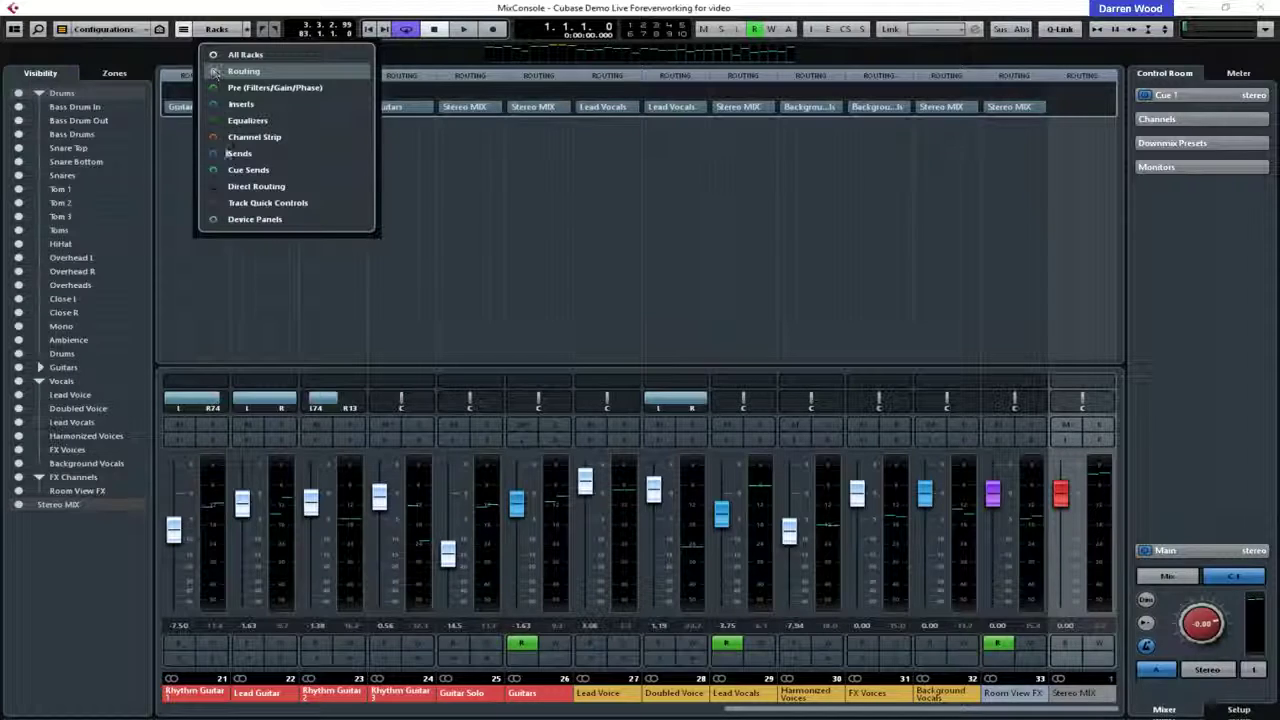
pyautogui.click(213, 171)
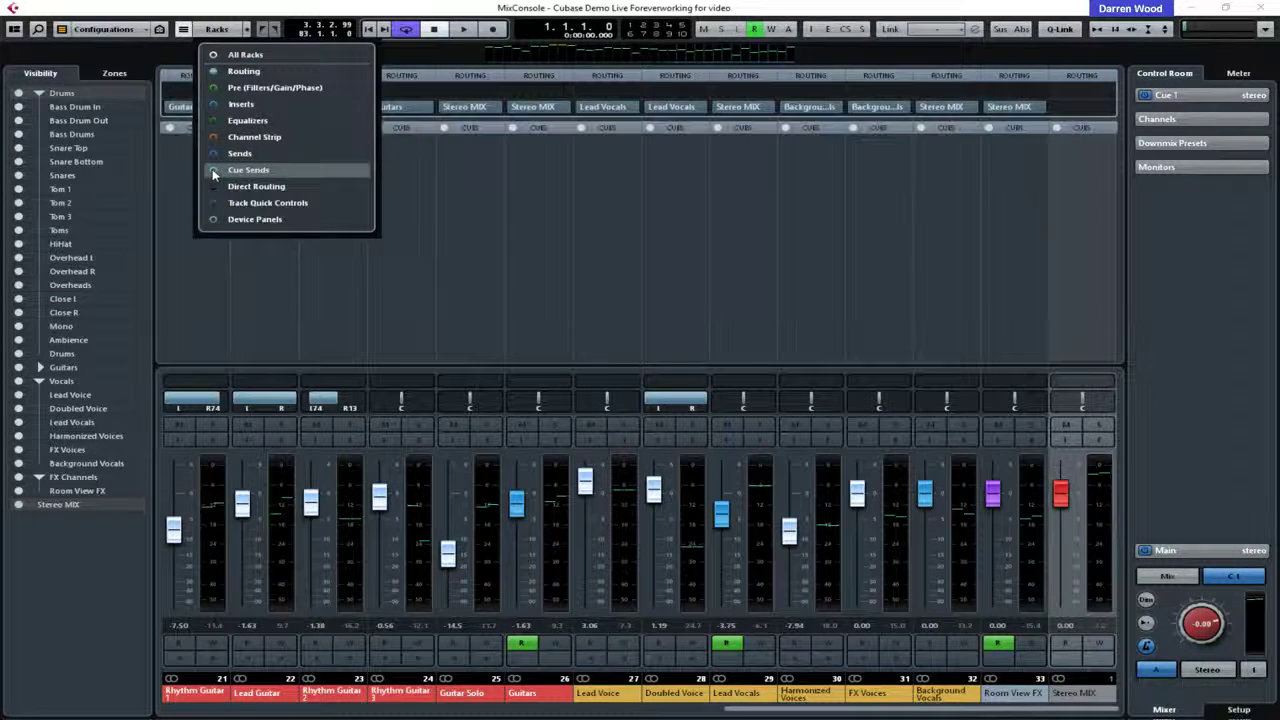
pyautogui.click(508, 235)
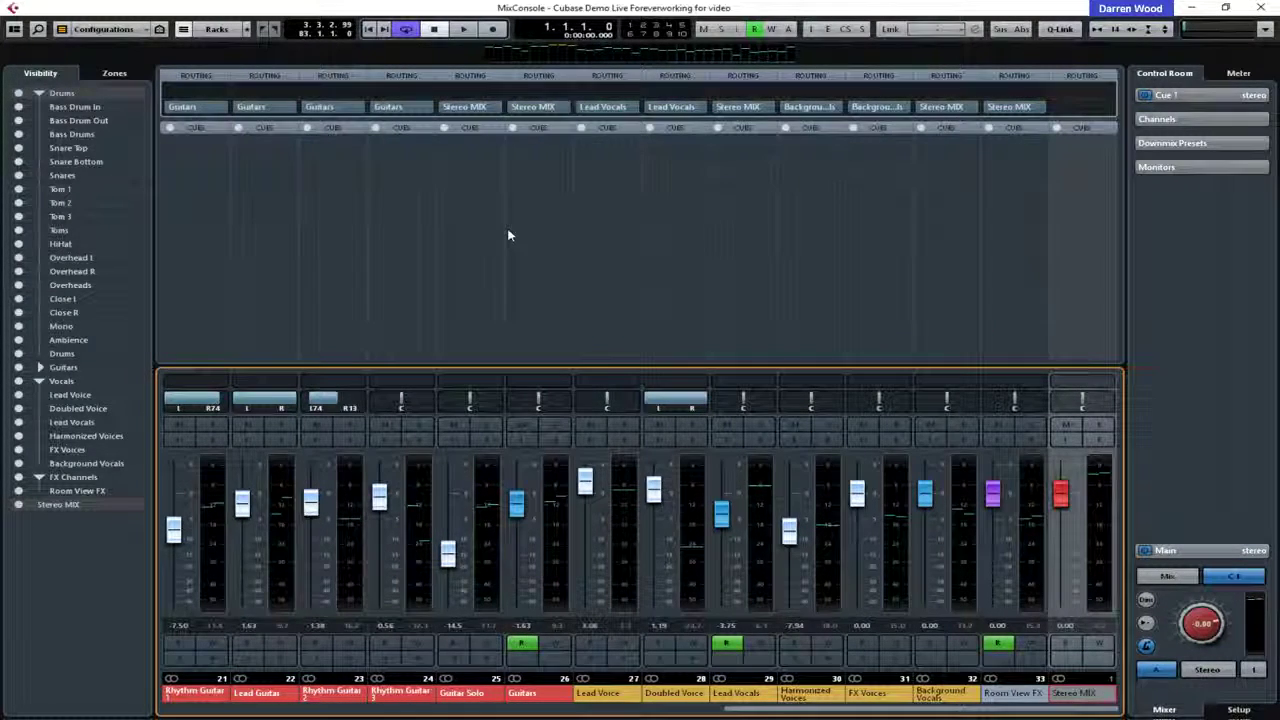
pyautogui.click(688, 130)
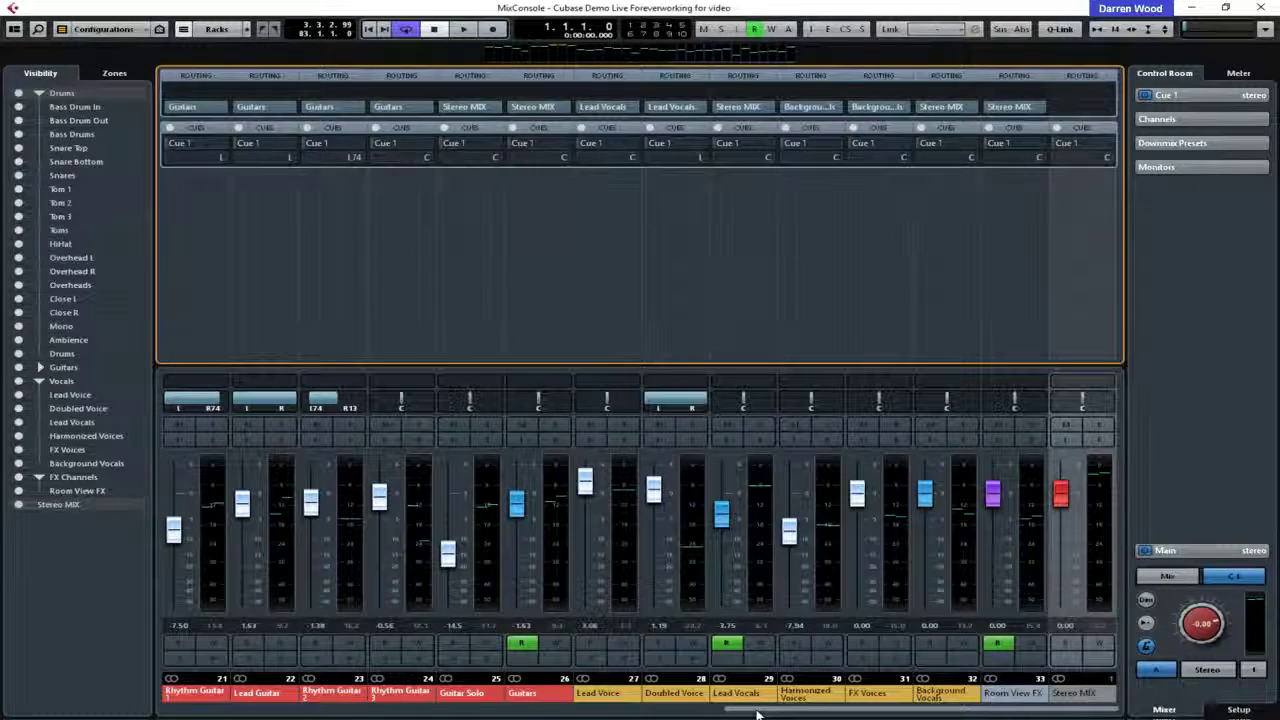
# Step: Check the drum channels' routing and select the Drums group channel that feeds Stereo MIX
pyautogui.moveTo(757, 714); pyautogui.dragTo(118, 714)
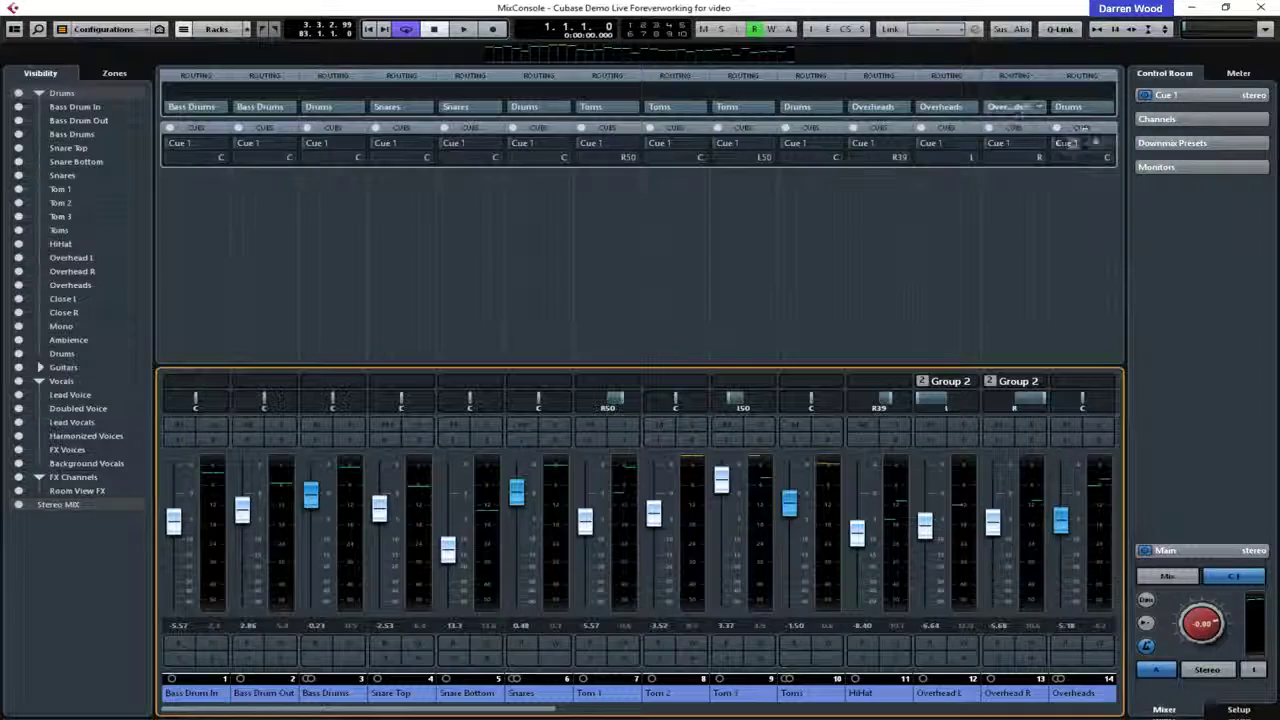
pyautogui.click(1079, 250)
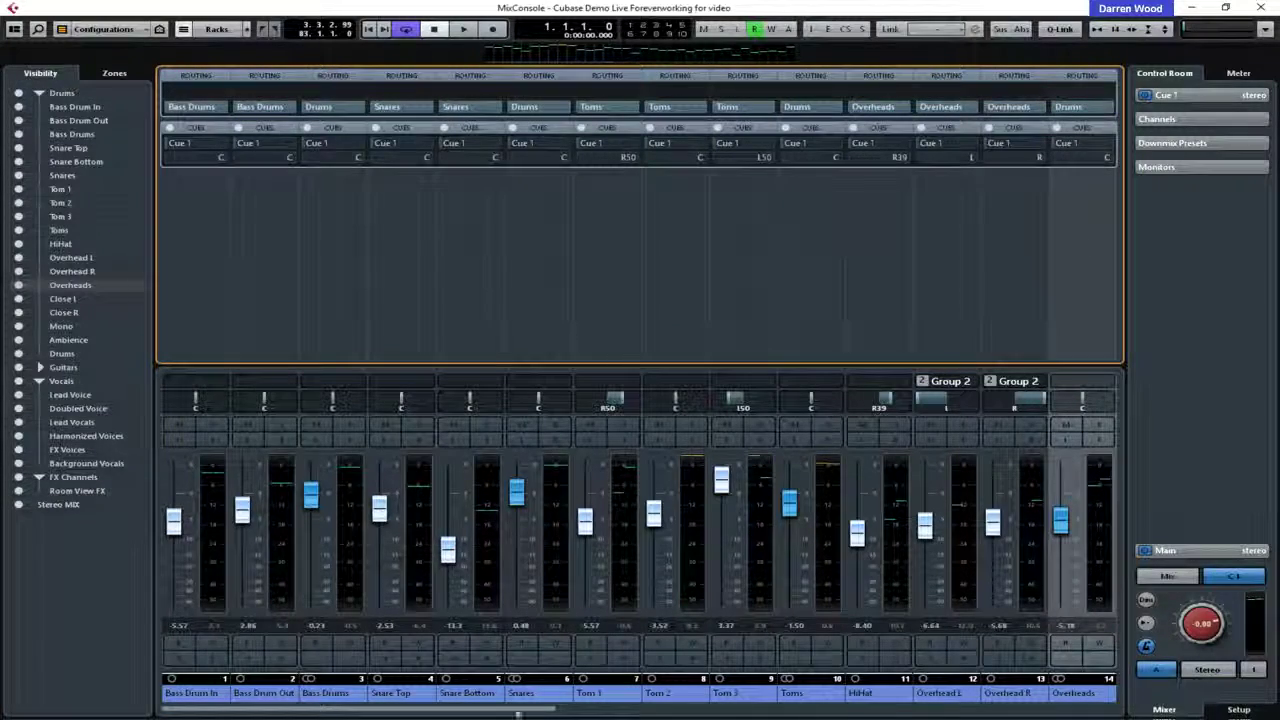
pyautogui.moveTo(516, 712); pyautogui.dragTo(852, 716)
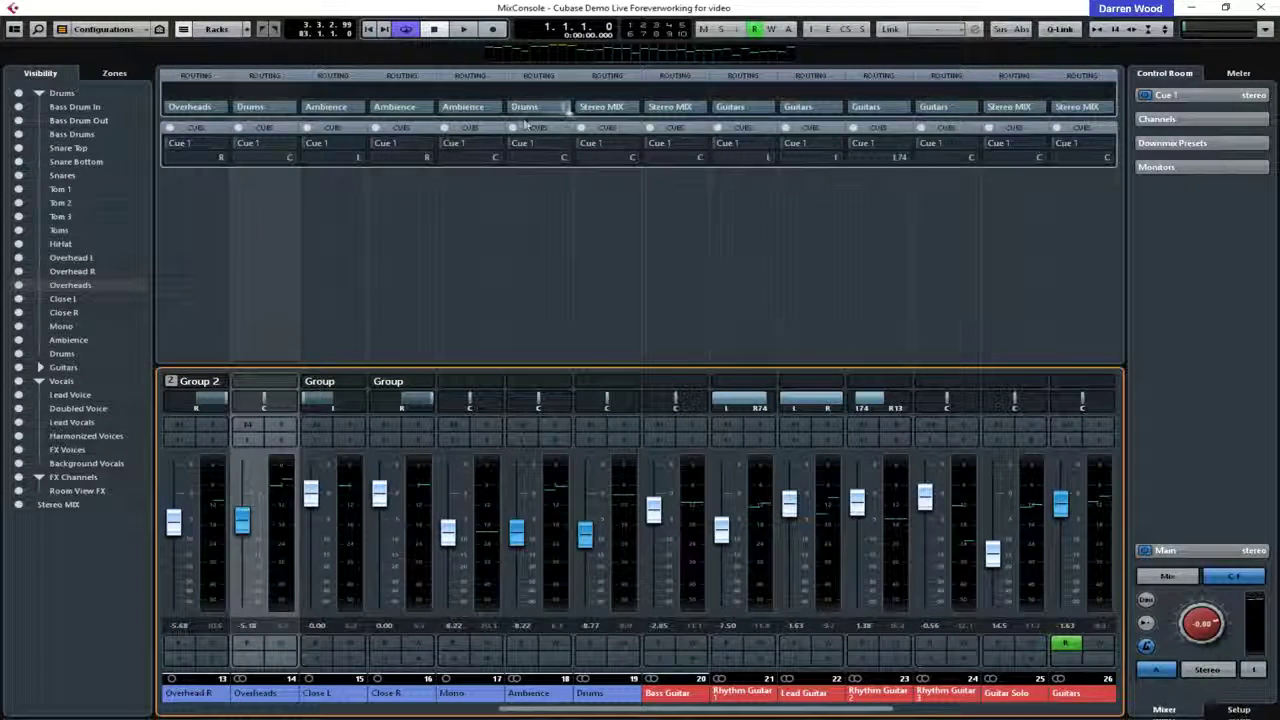
pyautogui.click(605, 200)
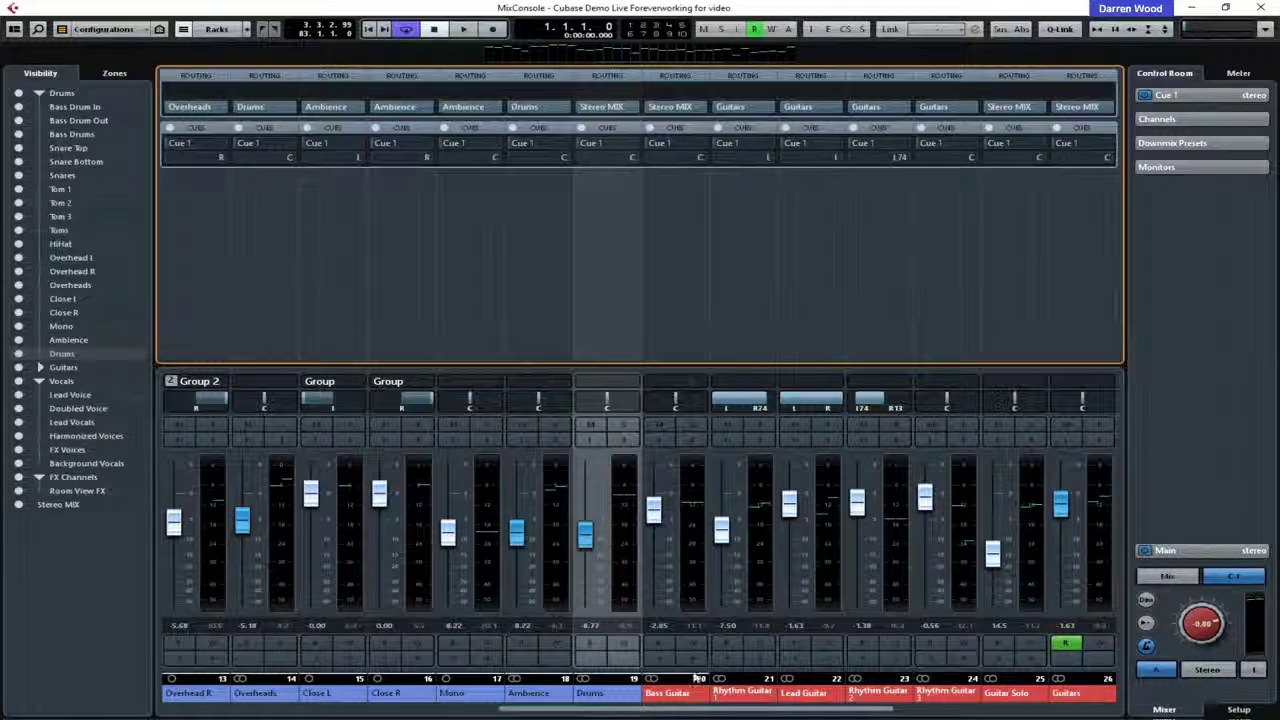
# Step: Add the Bass Guitar, Guitar Solo, Guitars, Lead Vocals, Background Vocals and Room View FX channels to the selection
pyautogui.moveTo(700, 712); pyautogui.dragTo(865, 716)
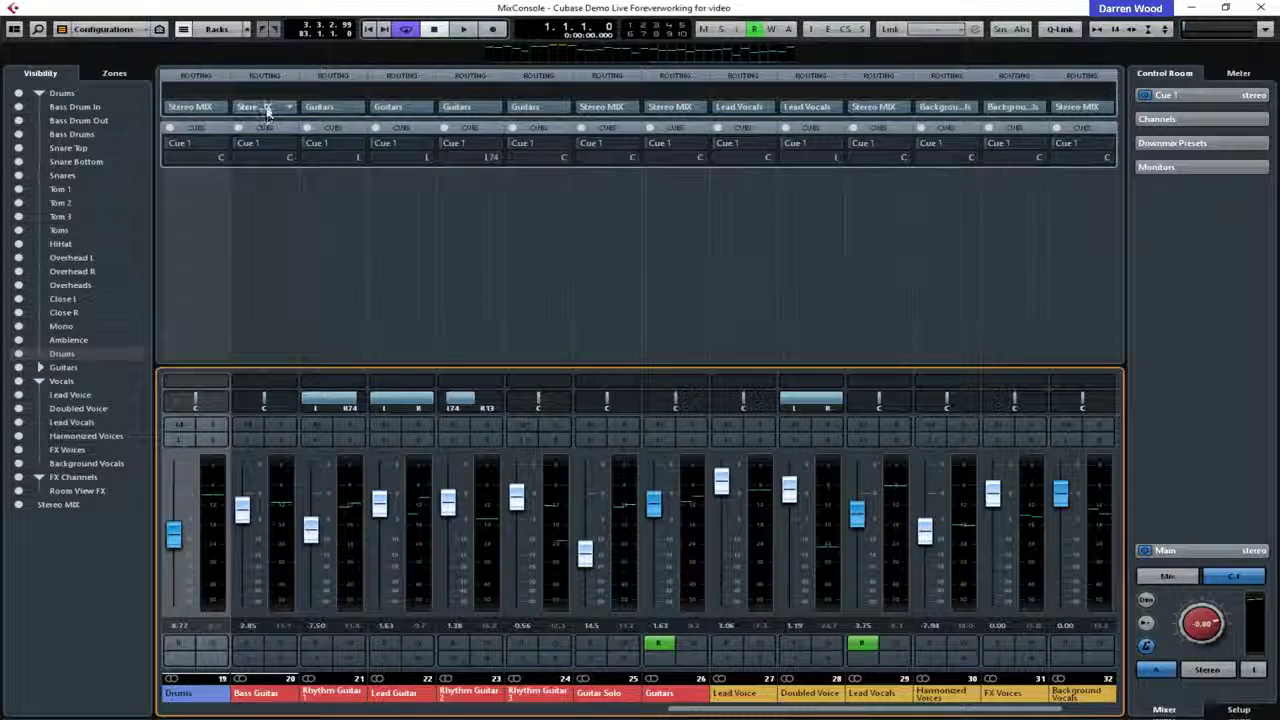
pyautogui.click(279, 237)
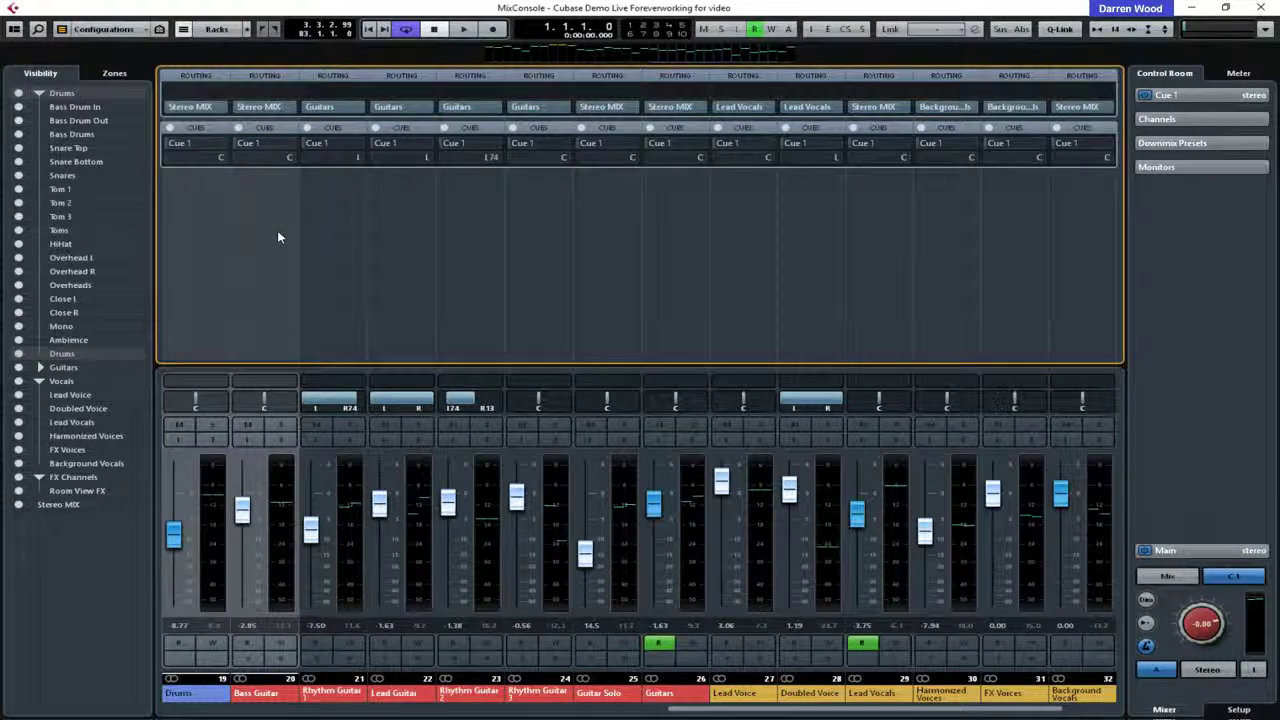
pyautogui.click(609, 201)
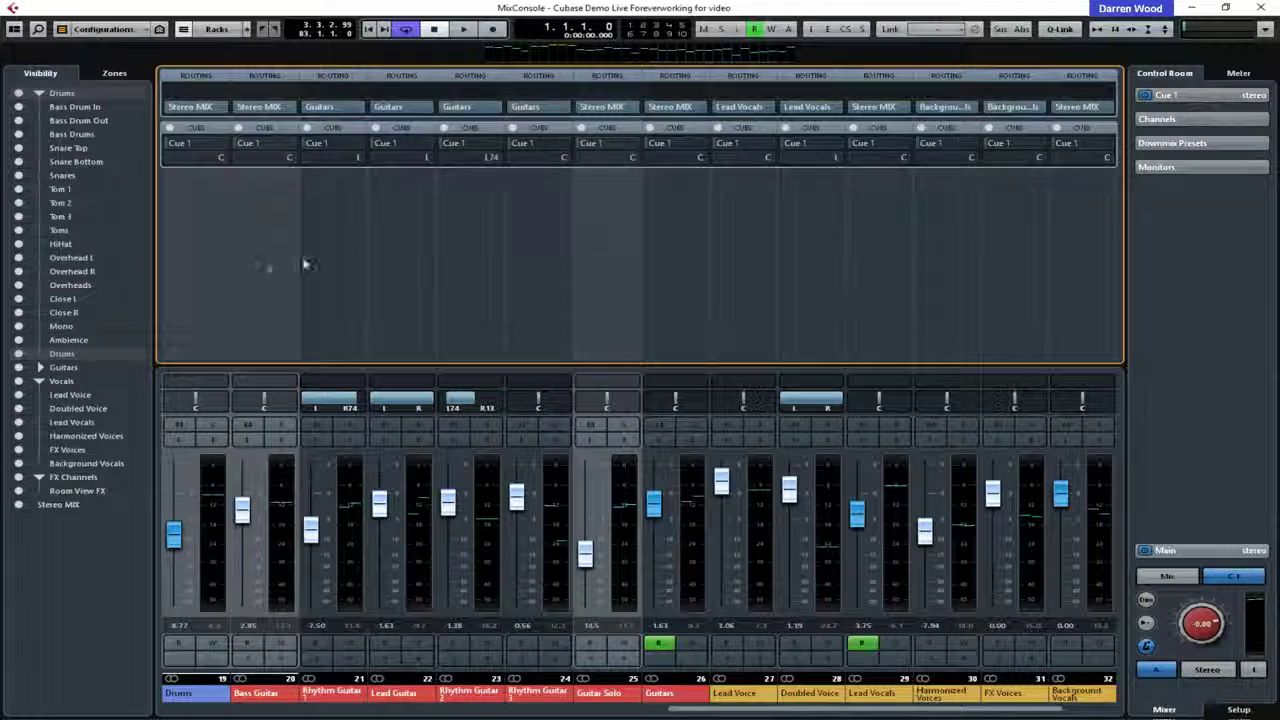
pyautogui.click(680, 228)
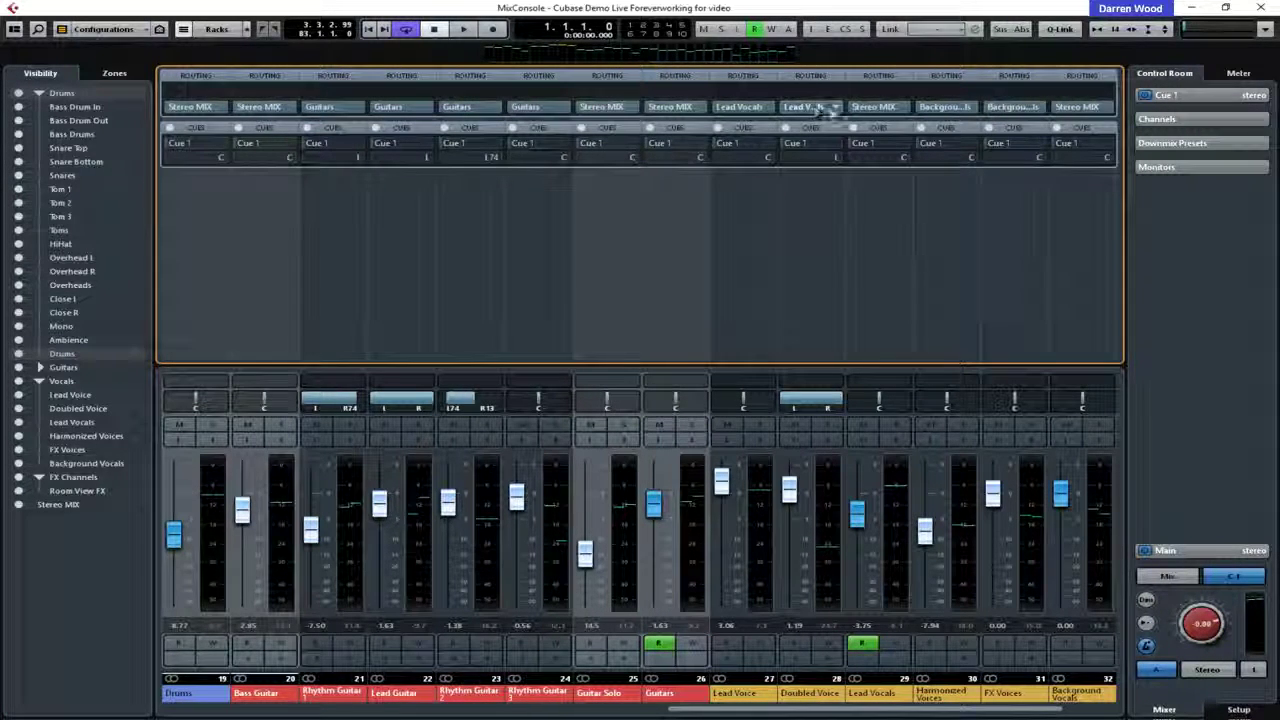
pyautogui.click(884, 215)
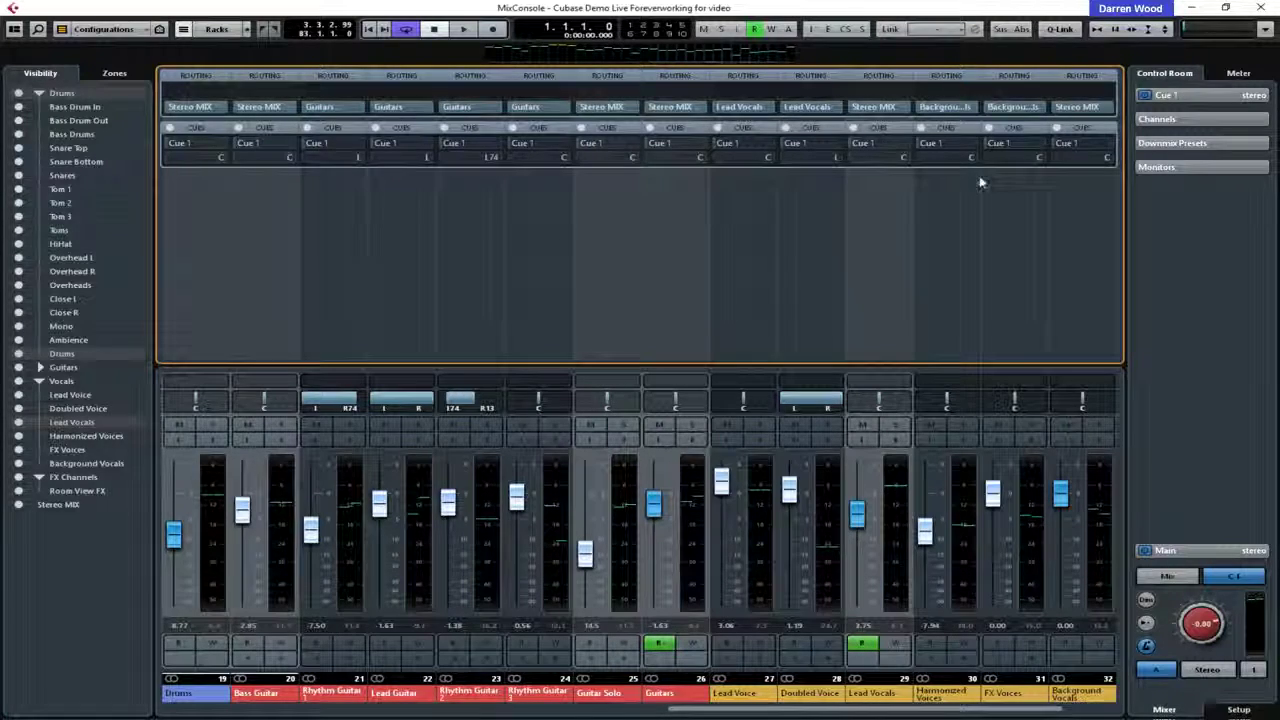
pyautogui.click(1080, 226)
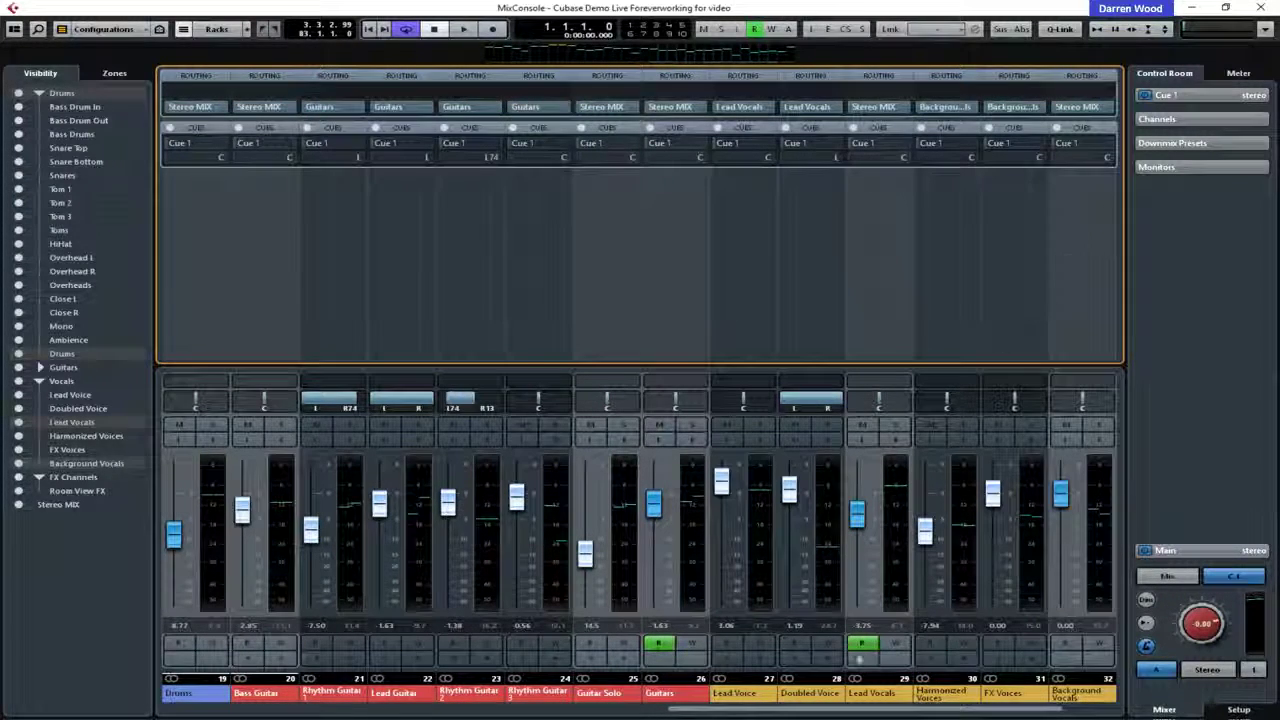
pyautogui.moveTo(955, 713); pyautogui.dragTo(1015, 712)
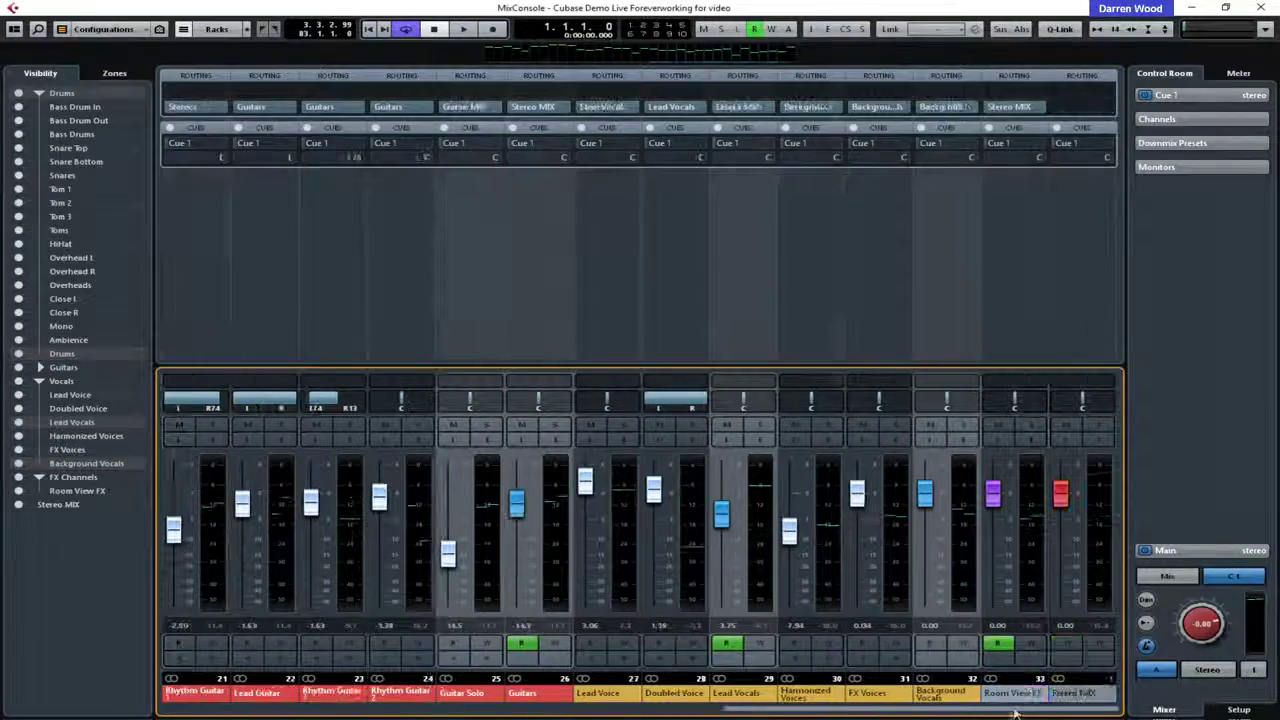
pyautogui.click(1005, 316)
pyautogui.moveTo(1008, 714); pyautogui.dragTo(1045, 714)
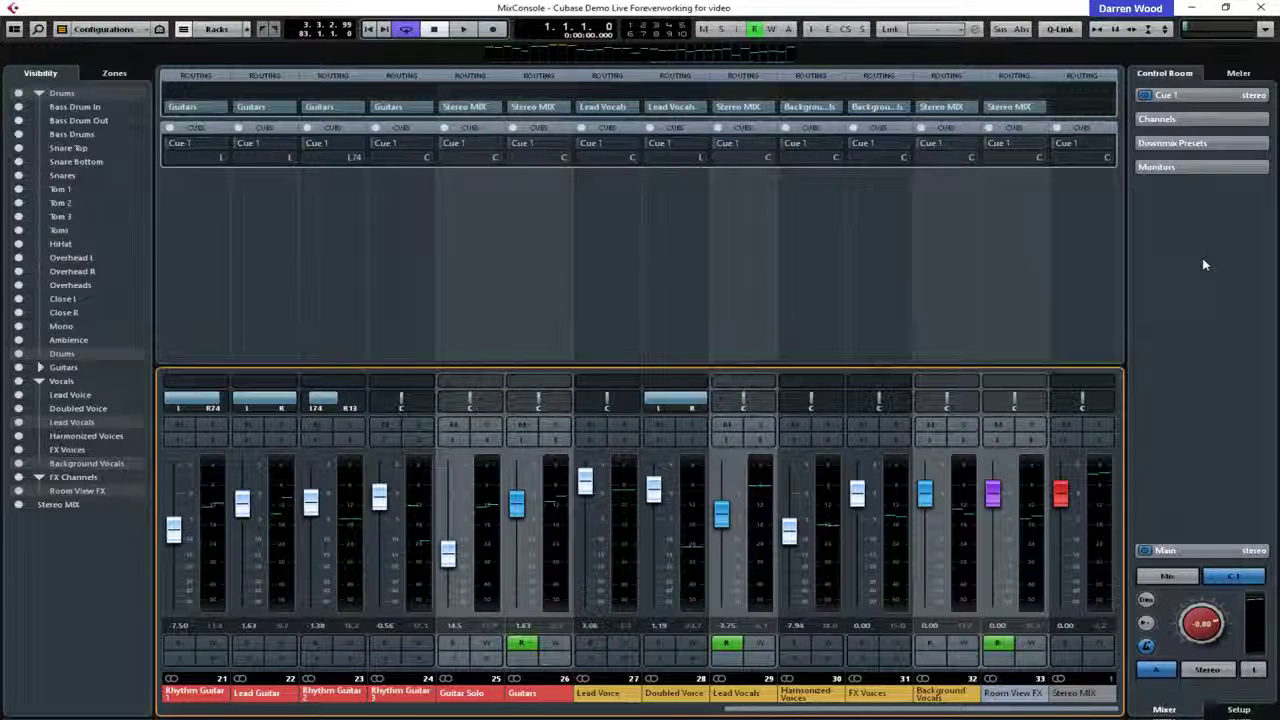
# Step: Enable the Cue 1 sends for the selected mixer channels
pyautogui.rightClick(1168, 96)
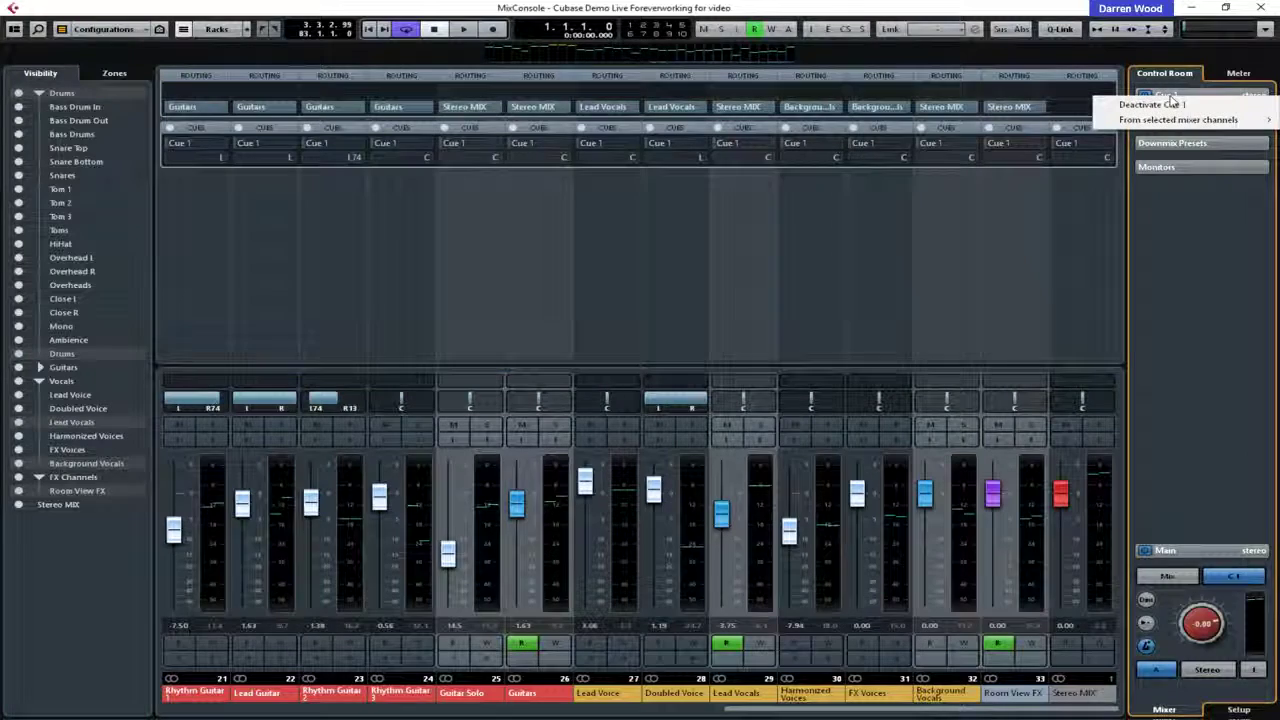
pyautogui.moveTo(1160, 124)
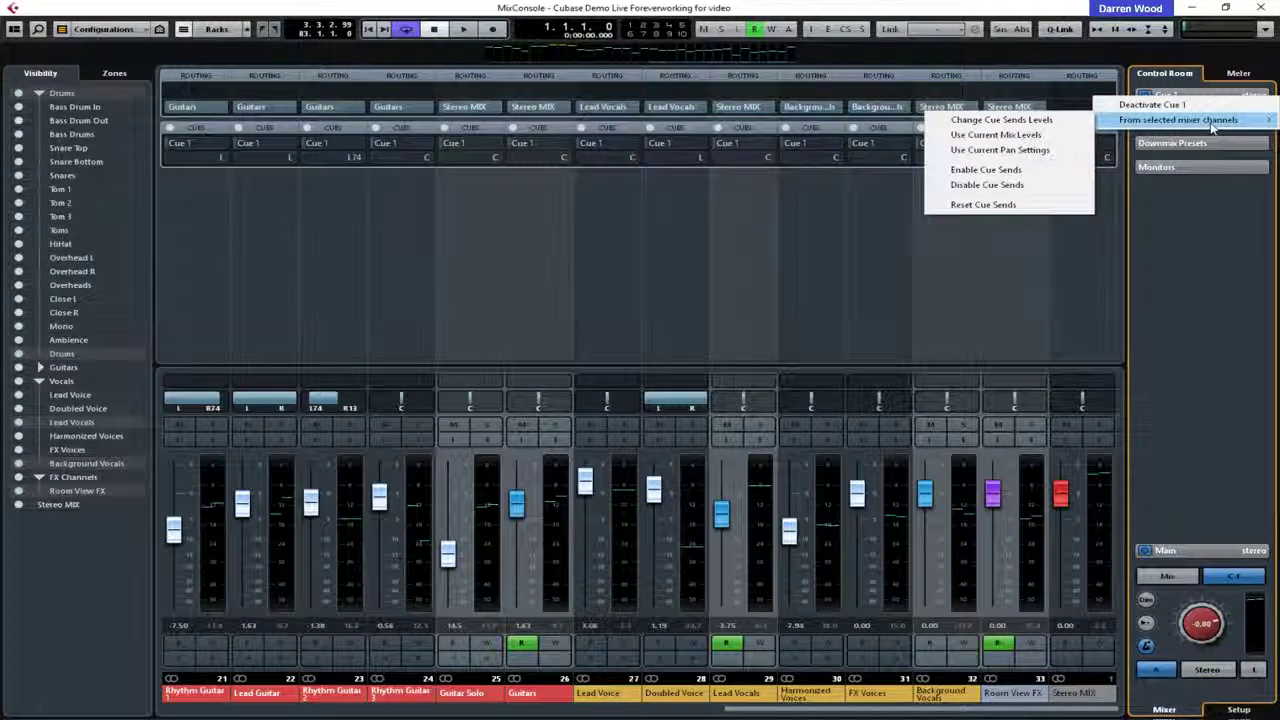
pyautogui.click(1009, 172)
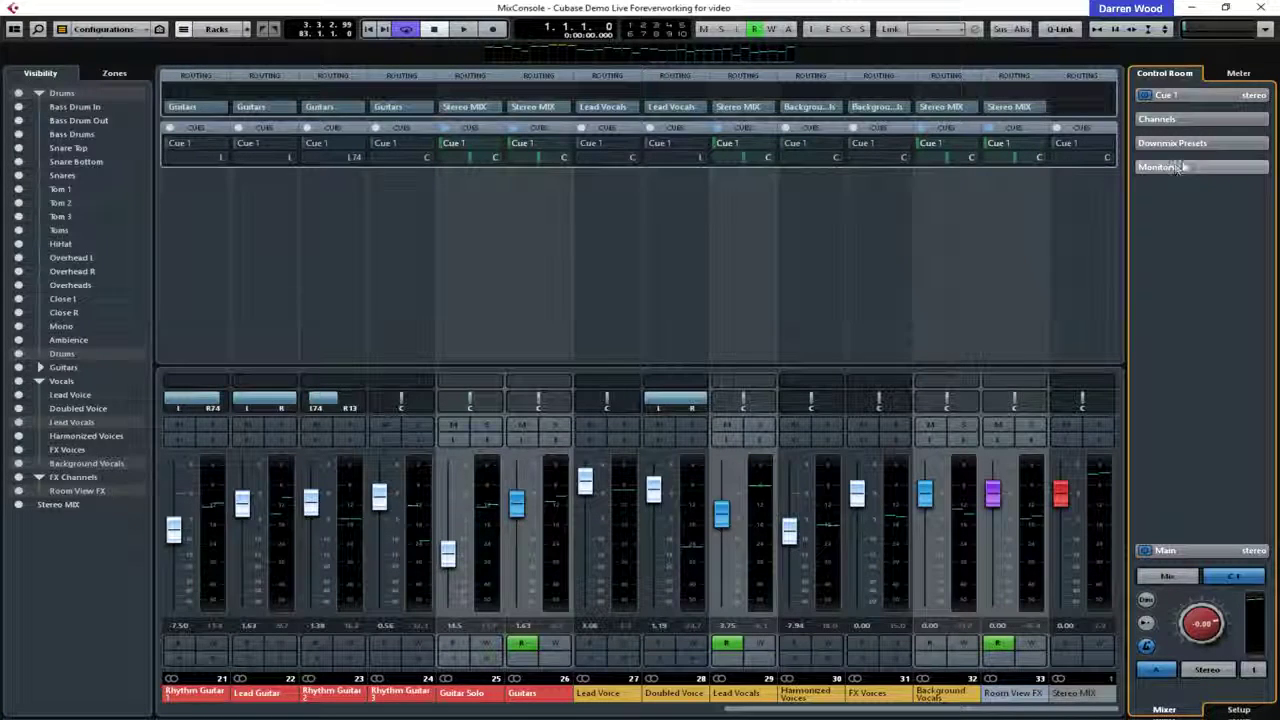
# Step: Apply the current mix levels of the selected mixer channels to their Cue 1 sends
pyautogui.rightClick(1170, 96)
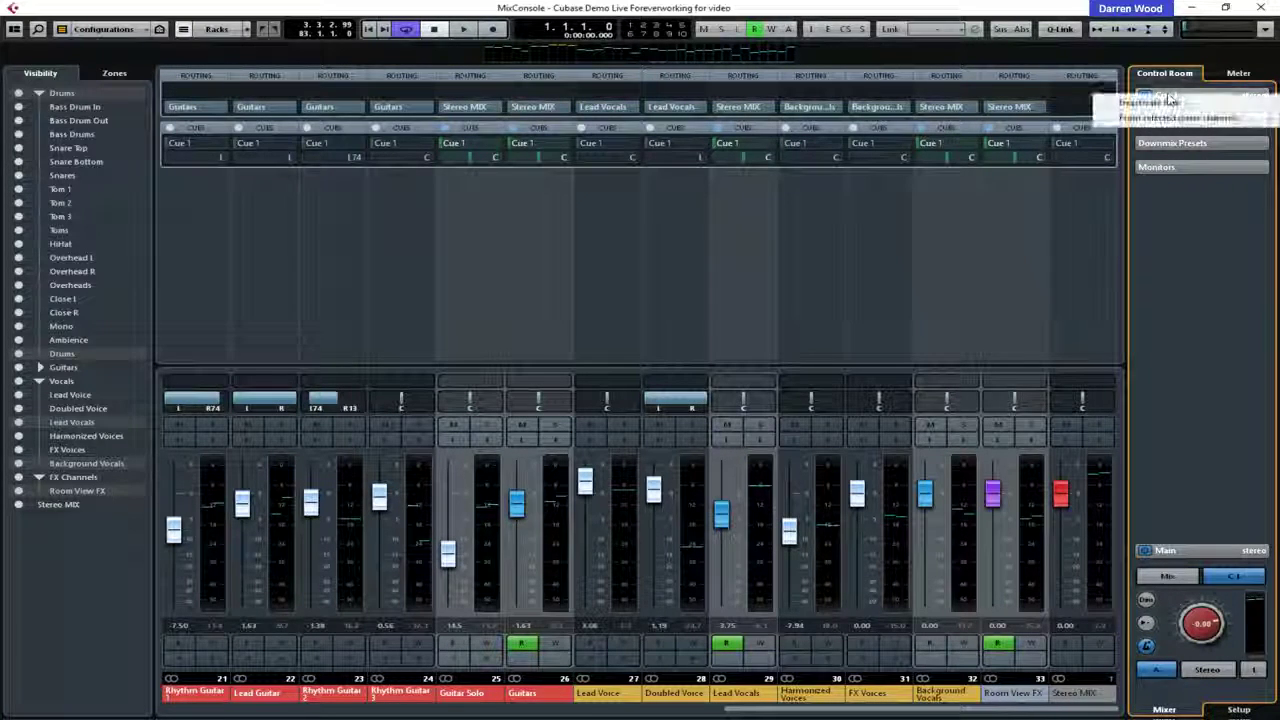
pyautogui.moveTo(1168, 119)
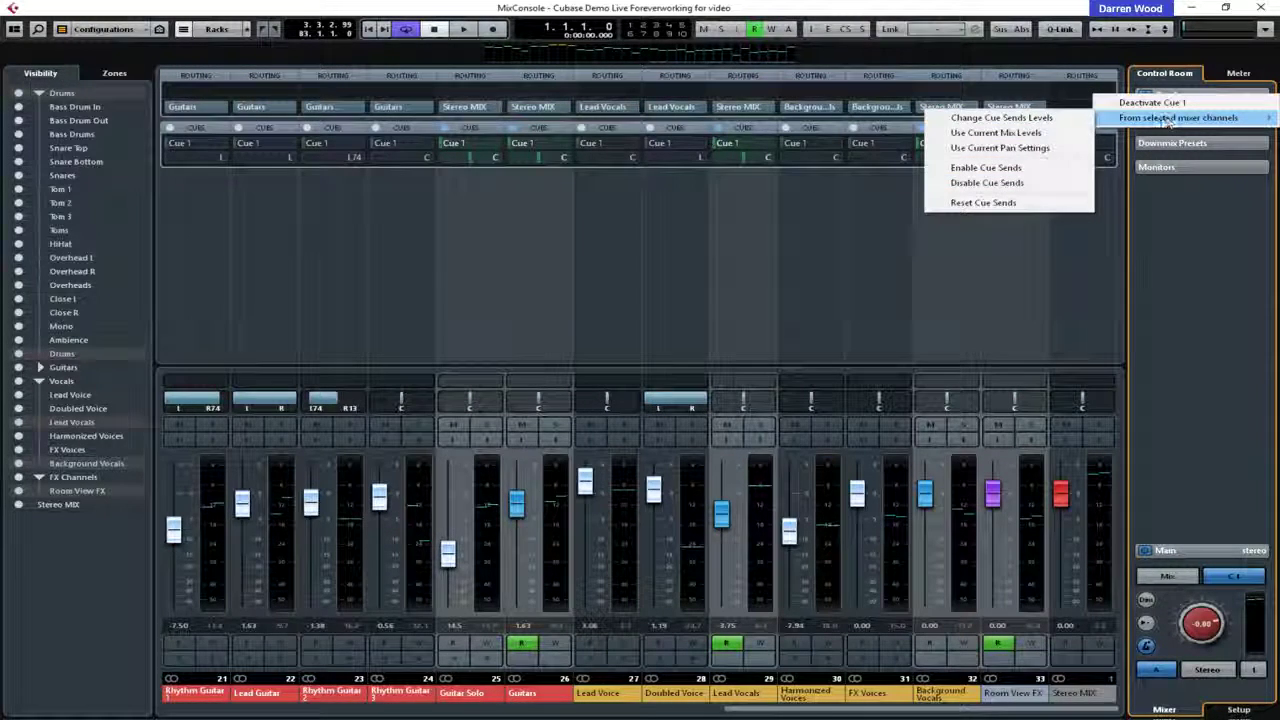
pyautogui.click(1024, 138)
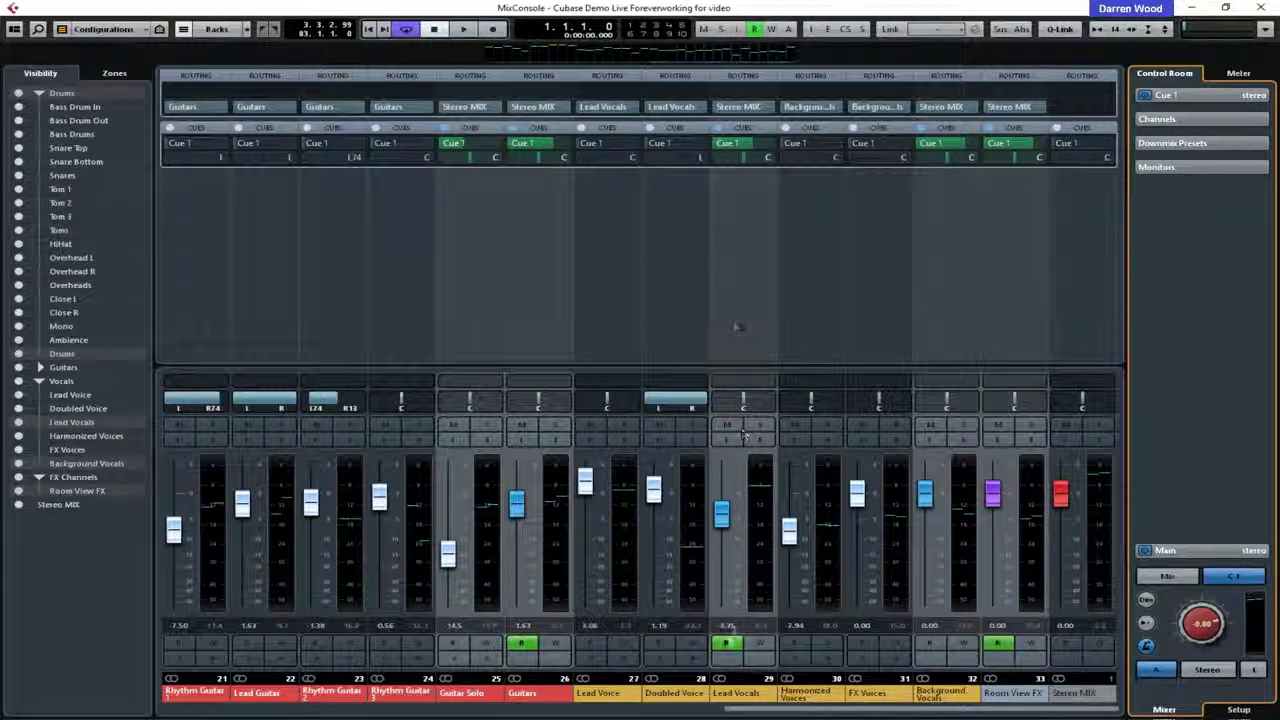
pyautogui.scroll(-2, 727, 628)
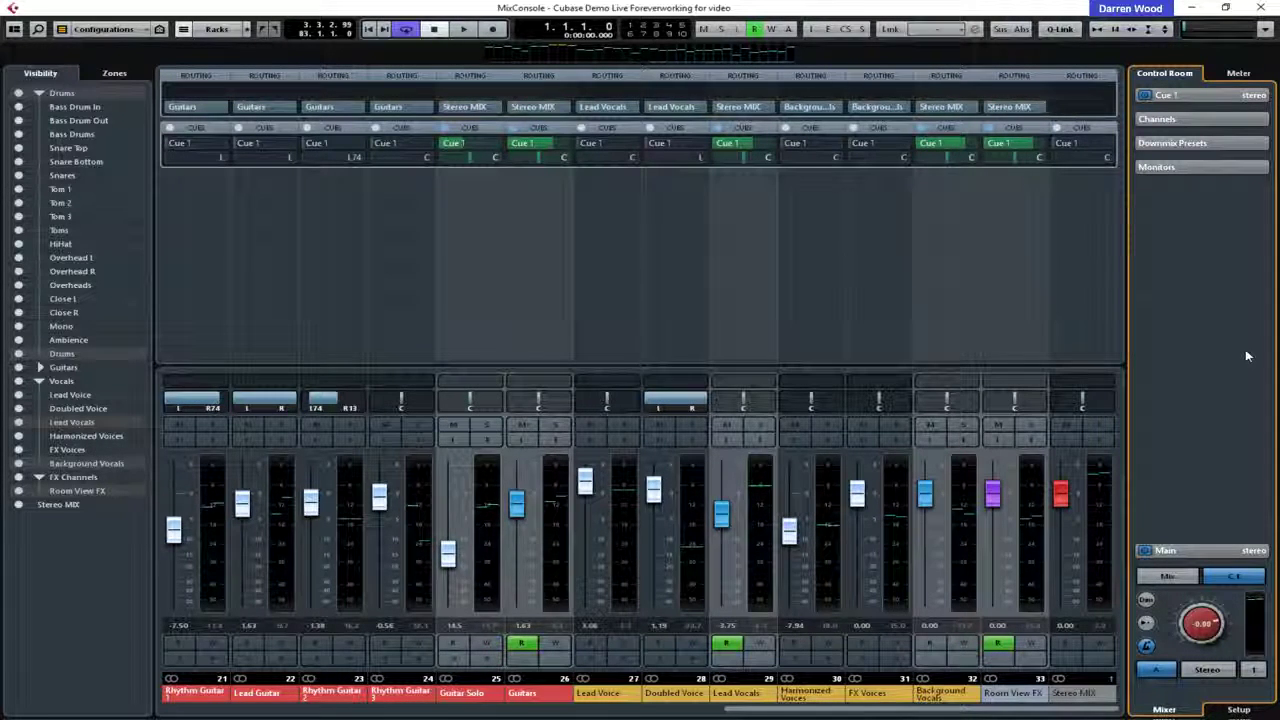
pyautogui.click(466, 147)
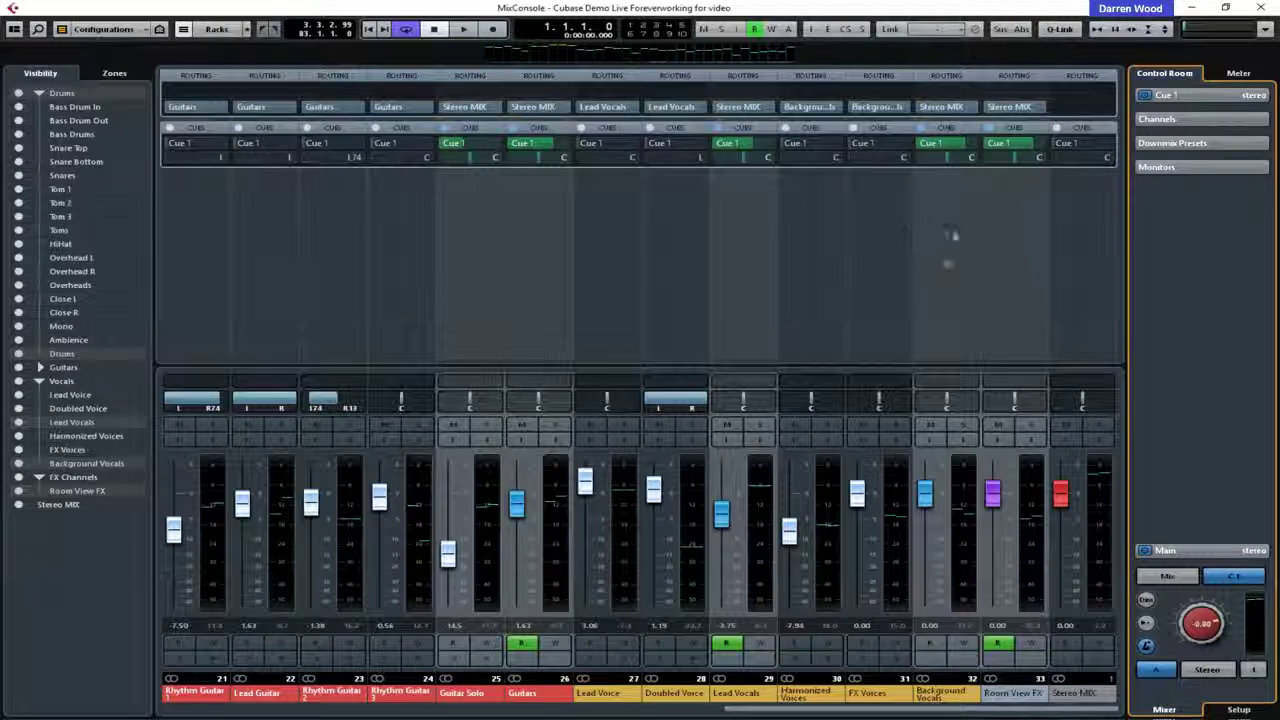
# Step: Pan the Guitar Solo channel to L71 and the Guitars group to R57, and apply the current pan settings to their Cue 1 sends
pyautogui.moveTo(468, 404); pyautogui.dragTo(471, 184)
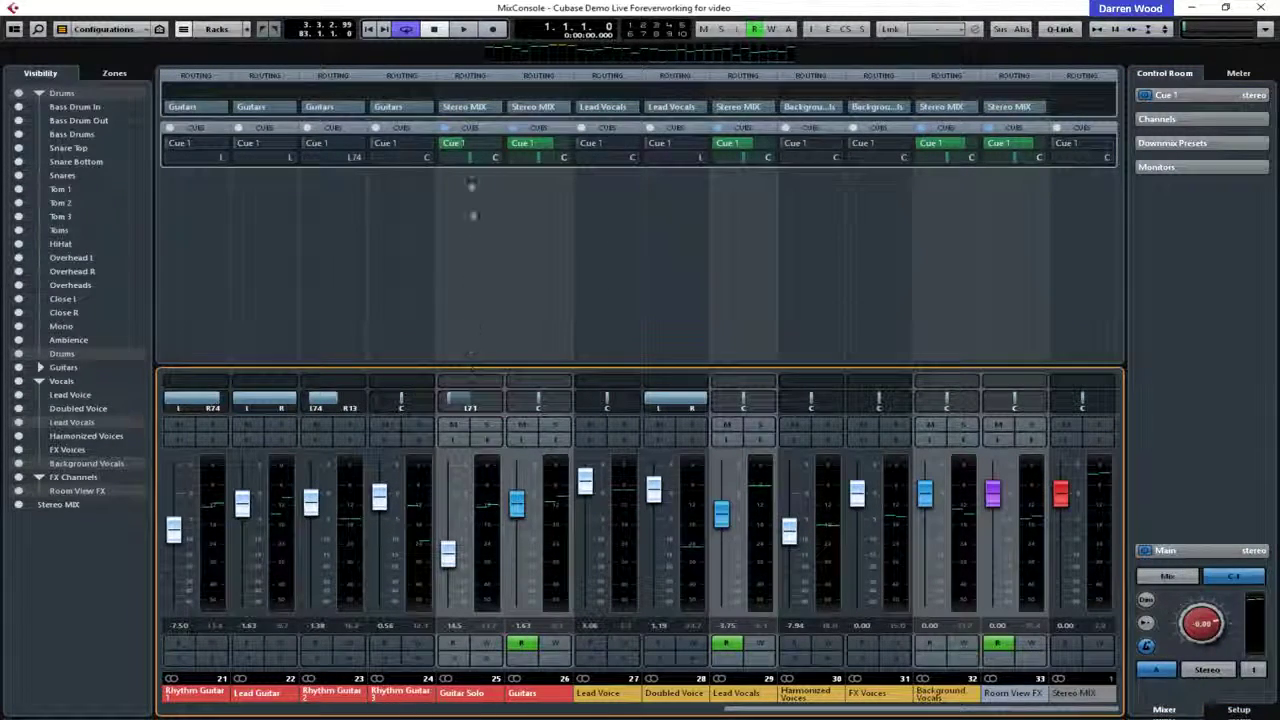
pyautogui.moveTo(537, 414); pyautogui.dragTo(562, 414)
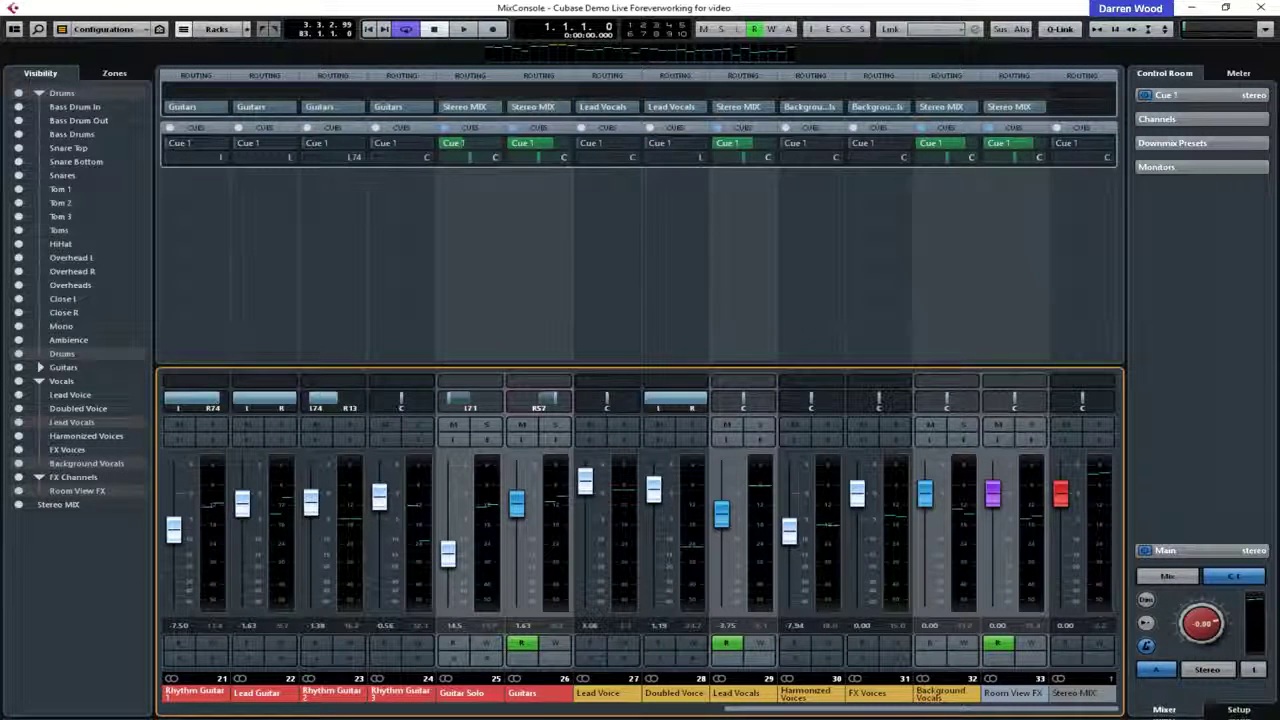
pyautogui.rightClick(1187, 96)
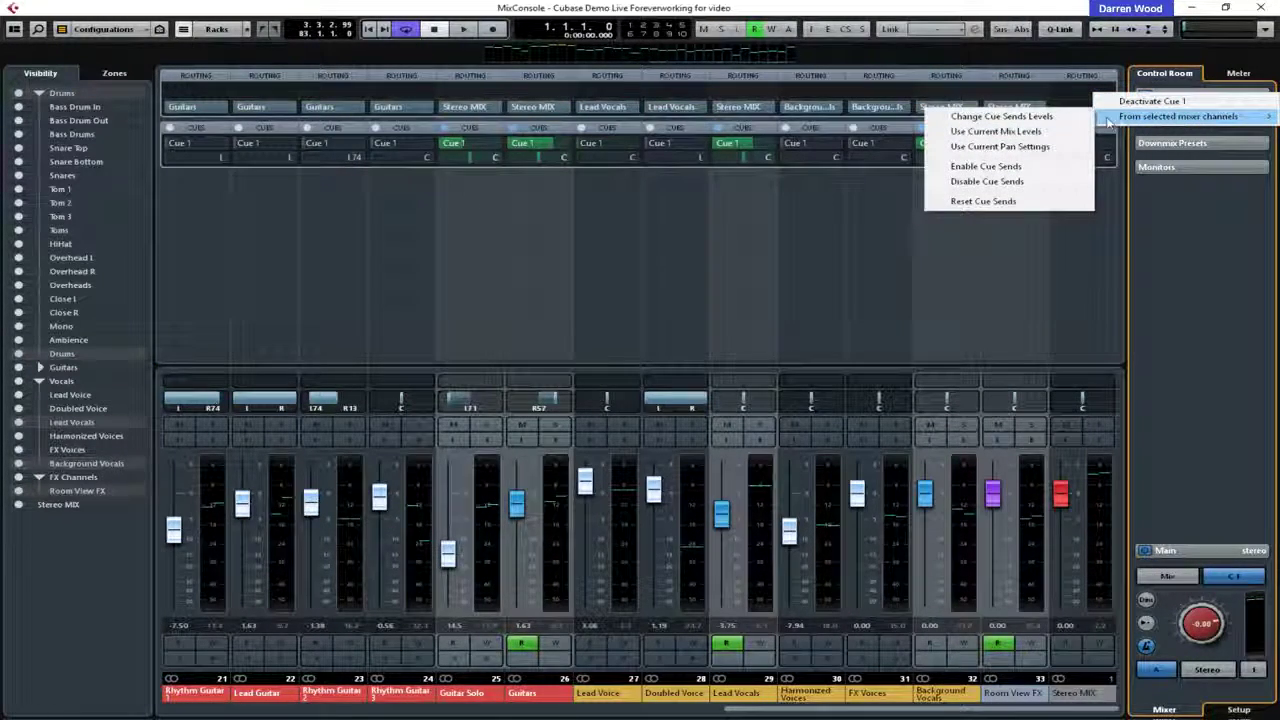
pyautogui.click(1006, 148)
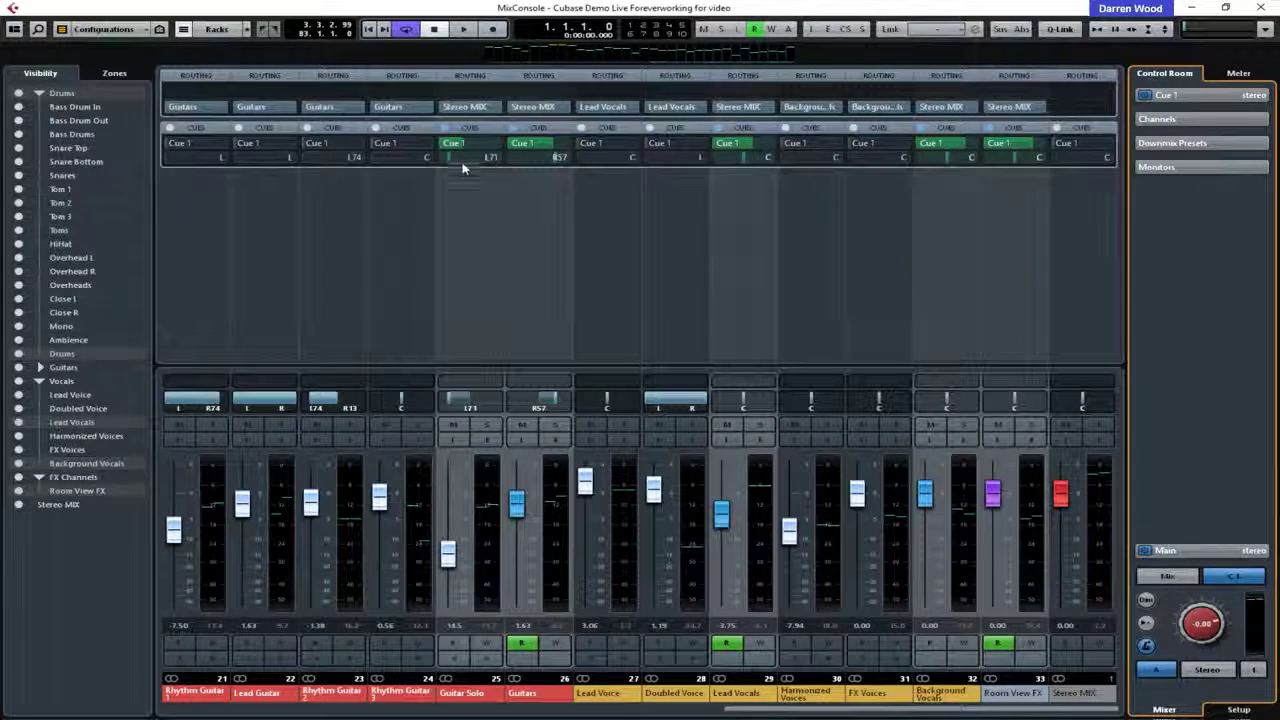
# Step: Return the Guitar Solo and Guitars pans to centre and apply the current pan settings to the selected channels' Cue 1 sends
pyautogui.moveTo(470, 400); pyautogui.dragTo(470, 394)
pyautogui.doubleClick(472, 402)
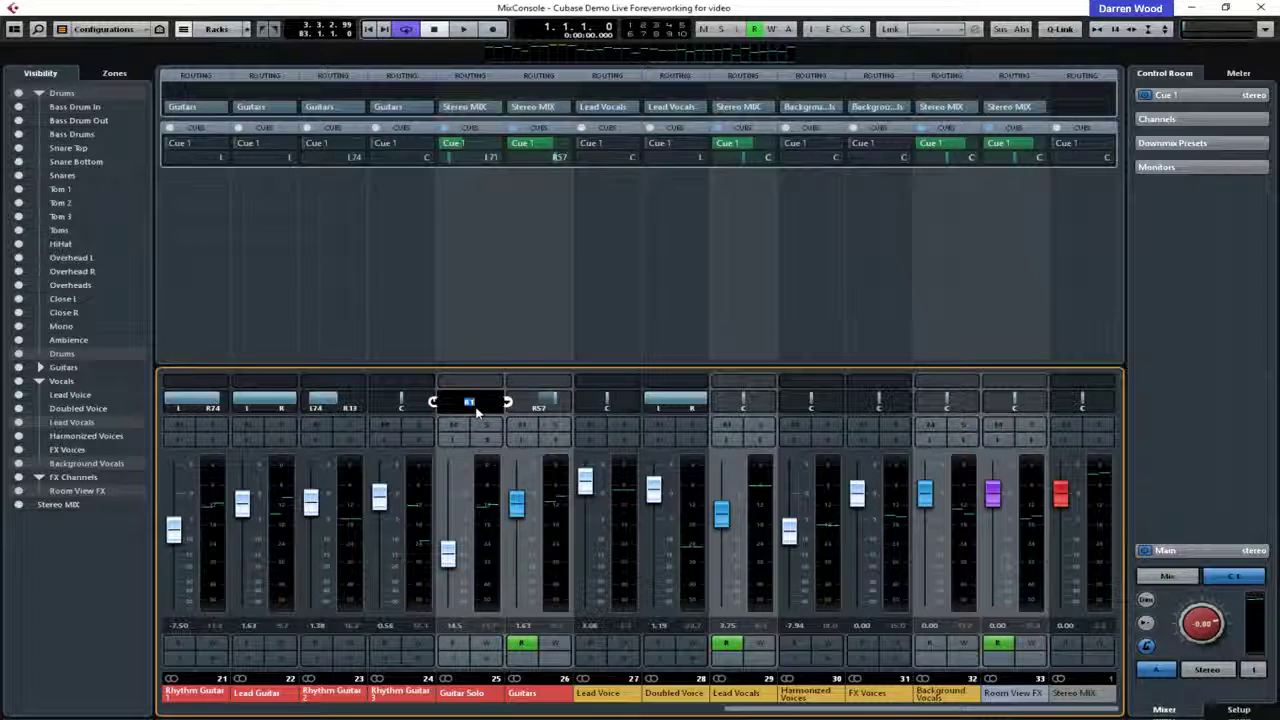
pyautogui.press('Return')
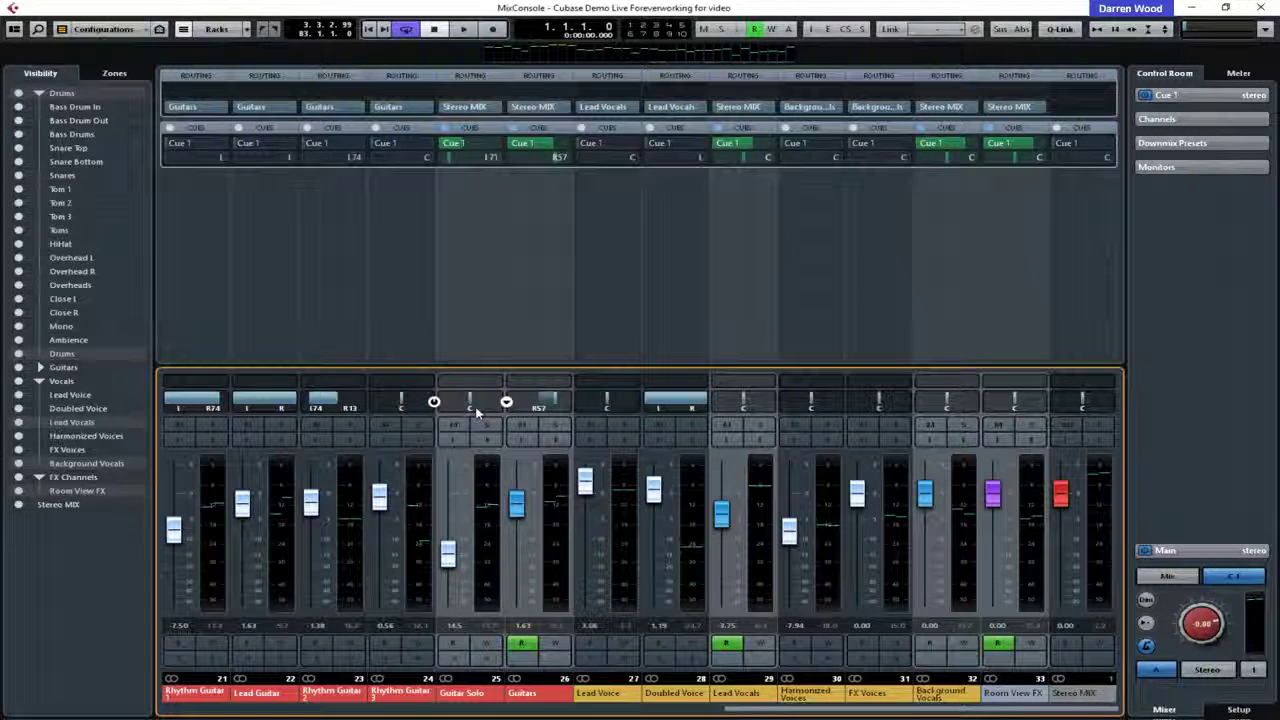
pyautogui.doubleClick(538, 401)
pyautogui.write('0')
pyautogui.press('Return')
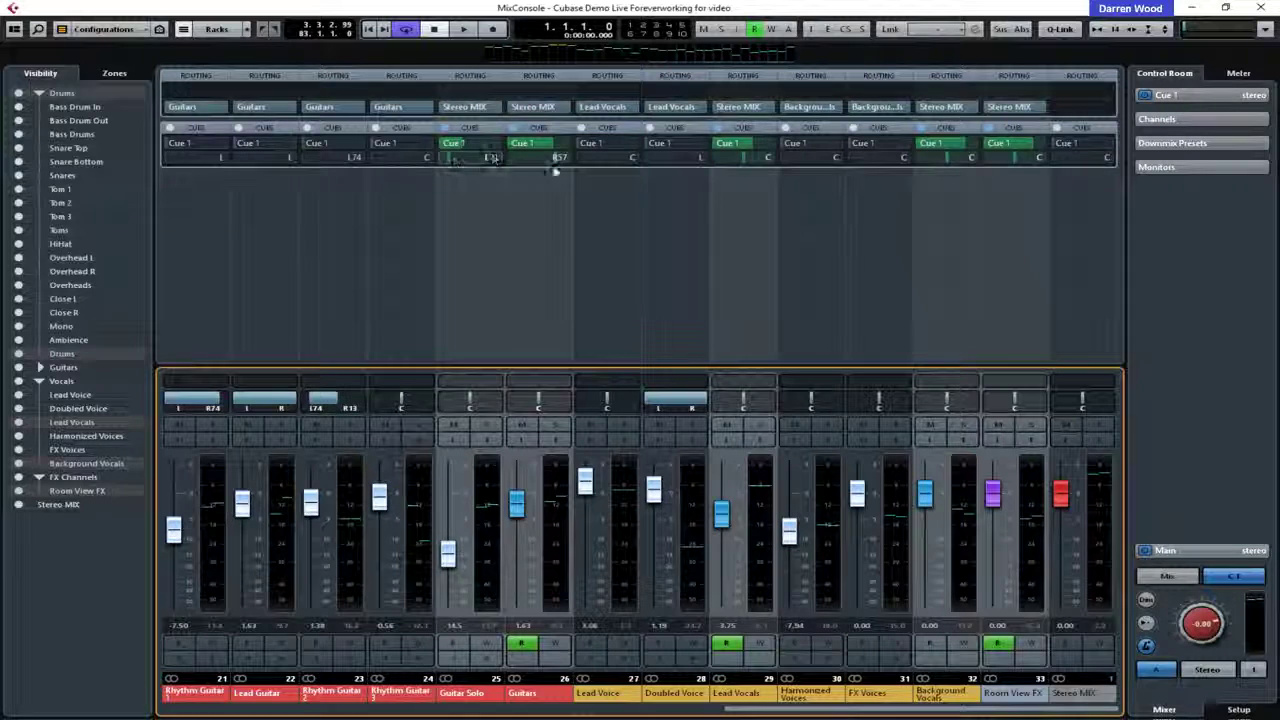
pyautogui.rightClick(1178, 96)
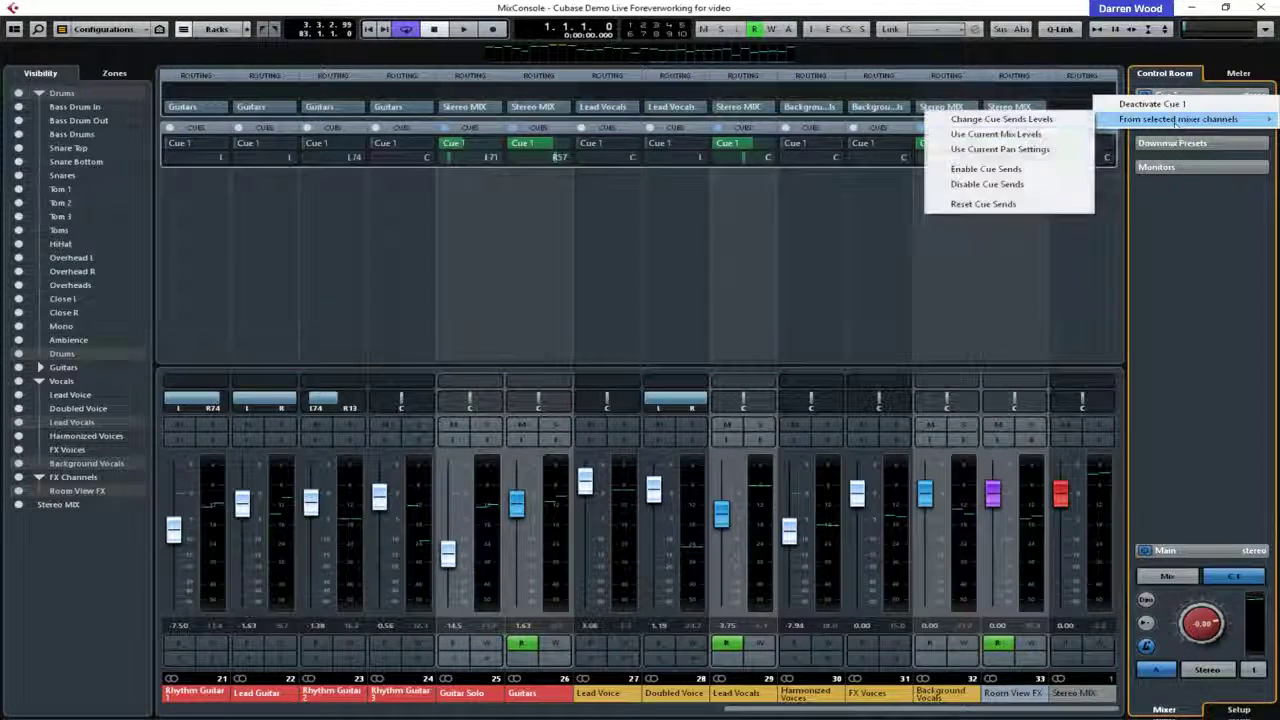
pyautogui.click(1023, 151)
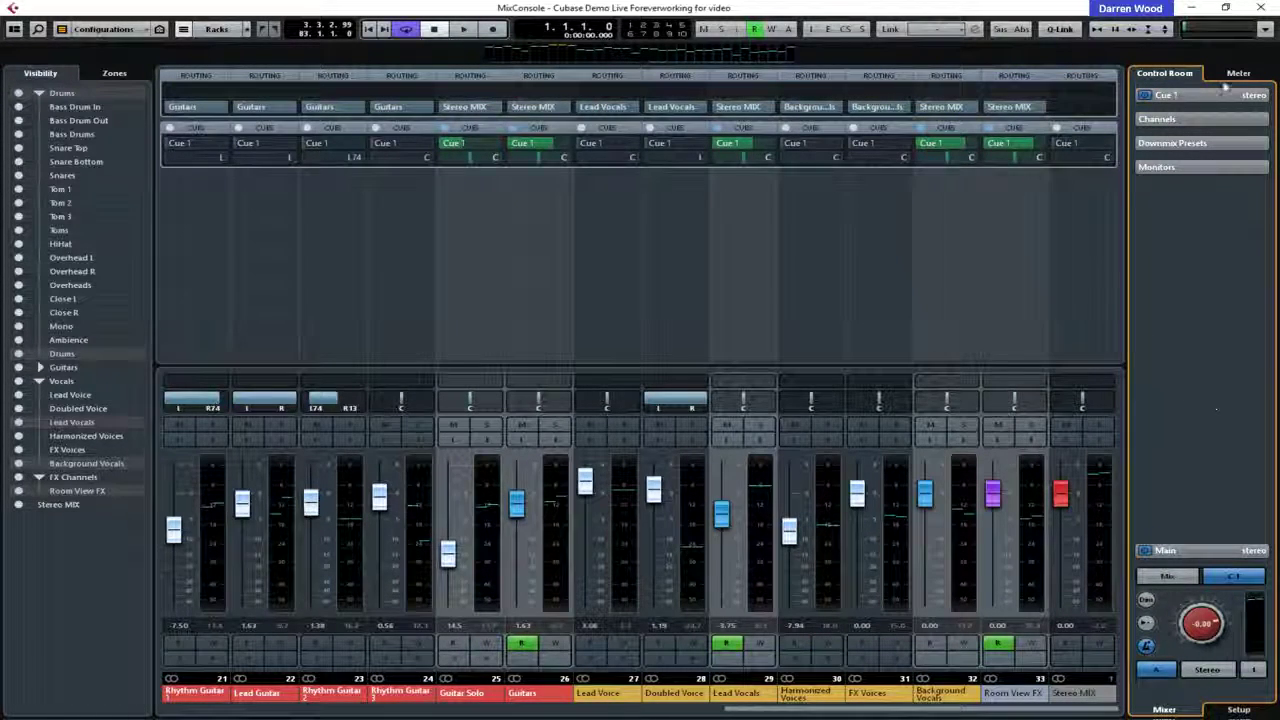
# Step: Expand the Cue 1 section, play from the left locator and compare its Mix and Cues sources, ending on Cues
pyautogui.click(1189, 95)
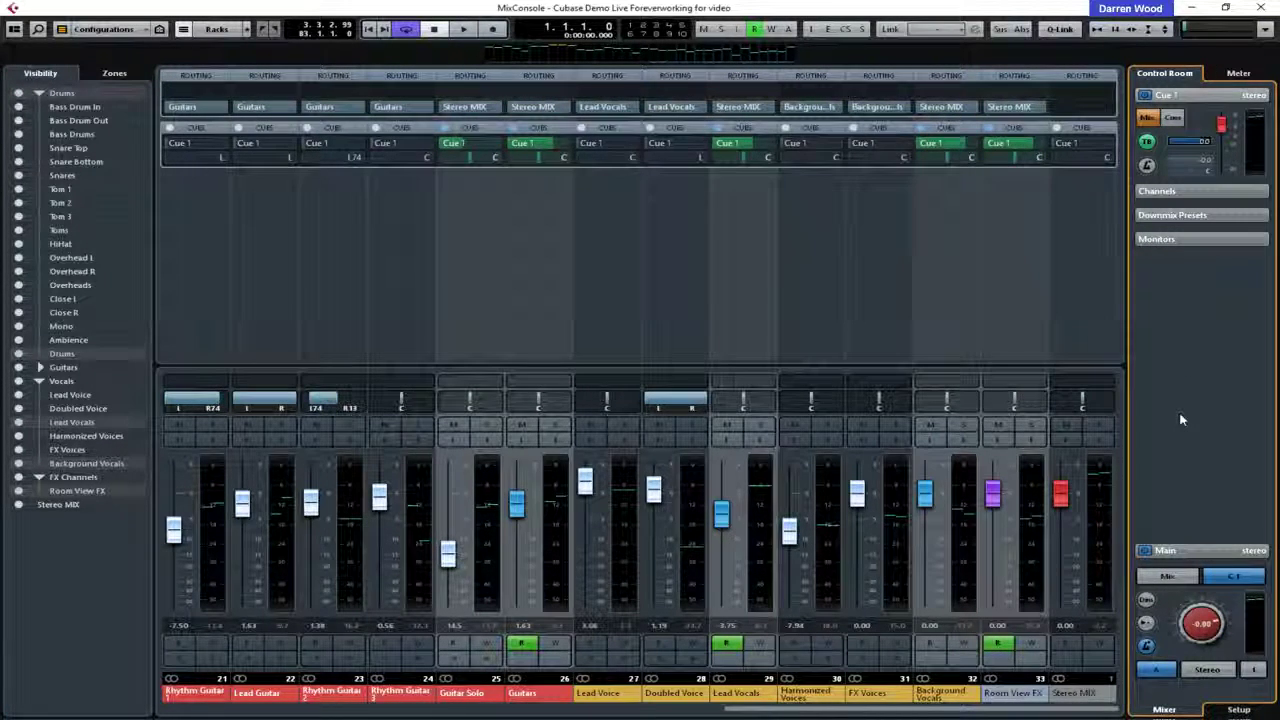
pyautogui.press('1')
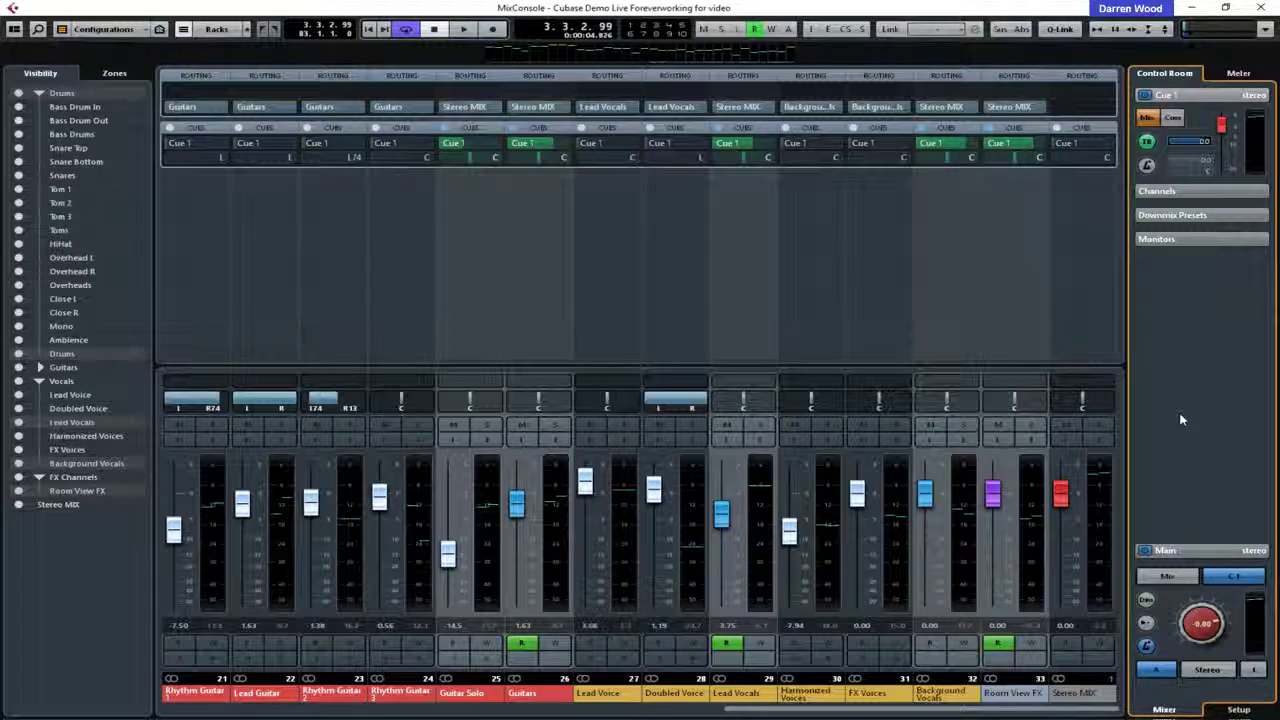
pyautogui.press('space')
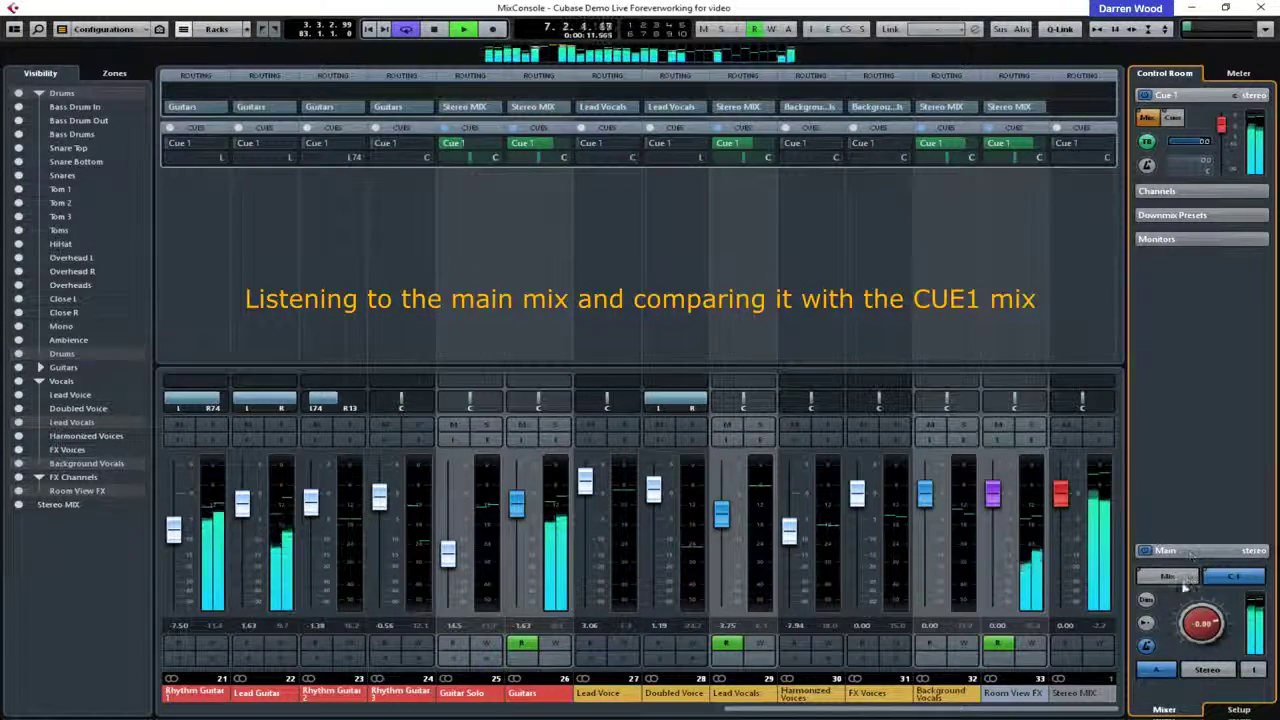
pyautogui.click(1173, 118)
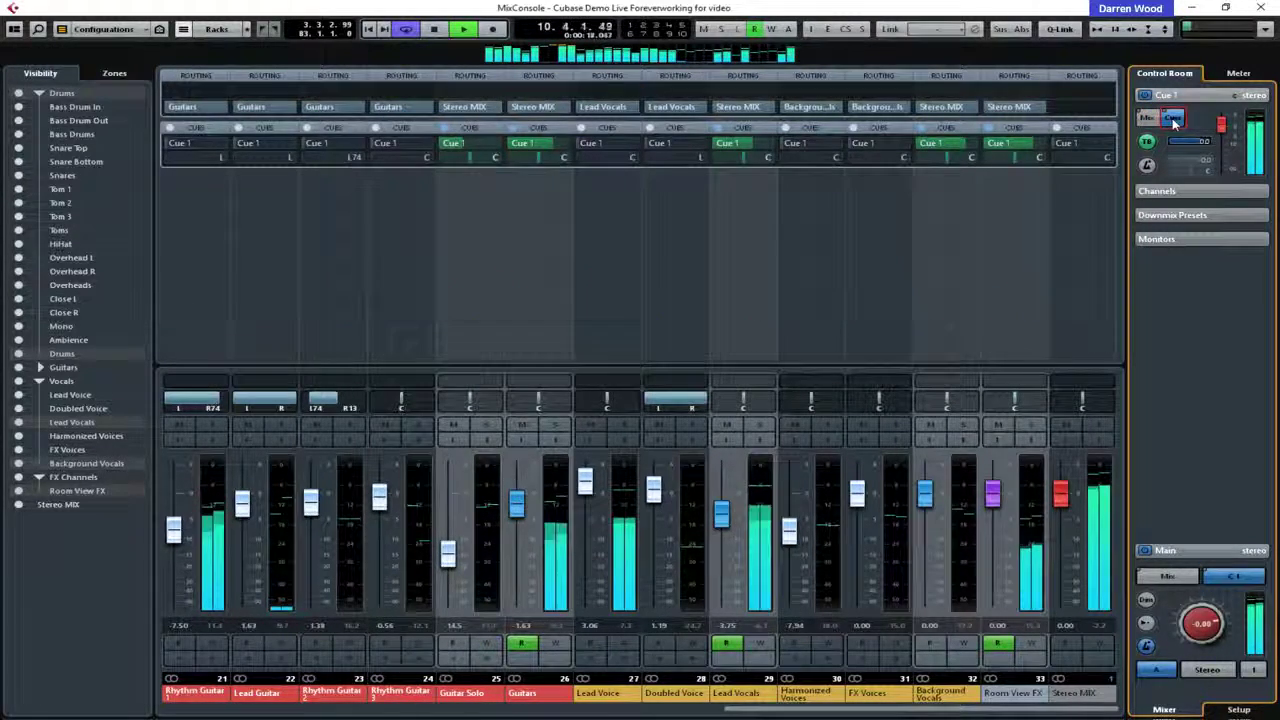
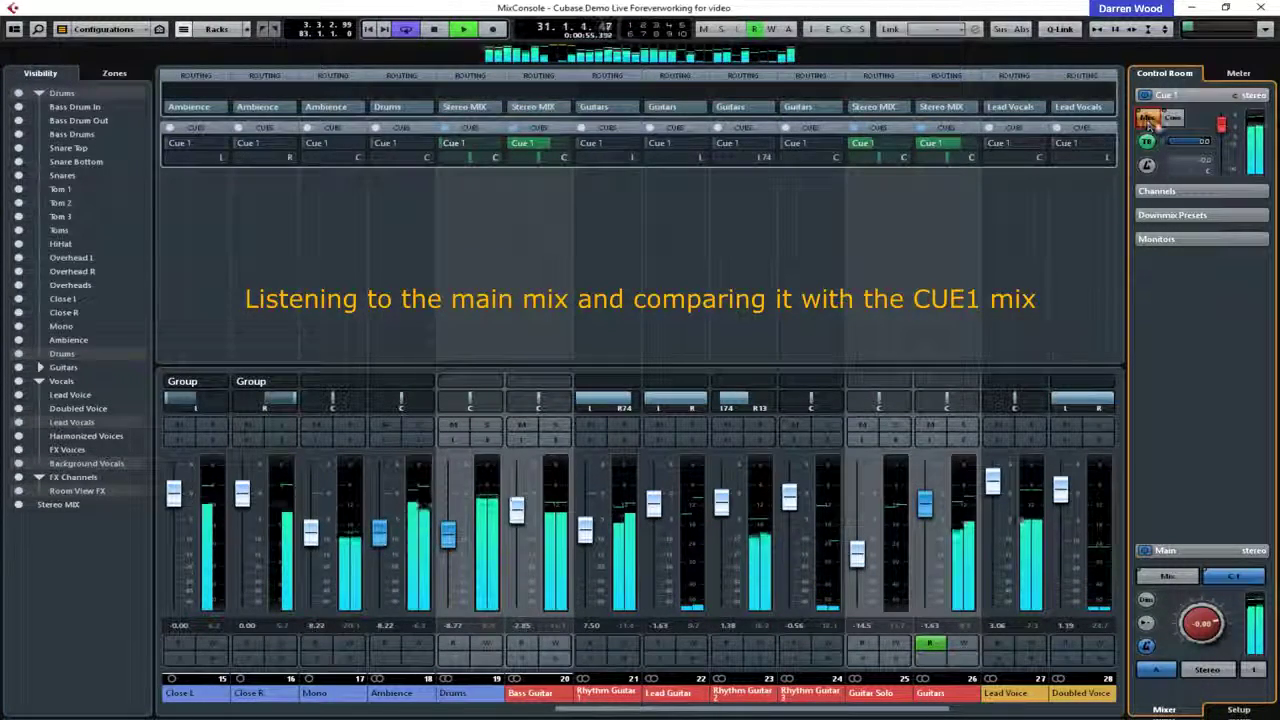
pyautogui.click(1173, 119)
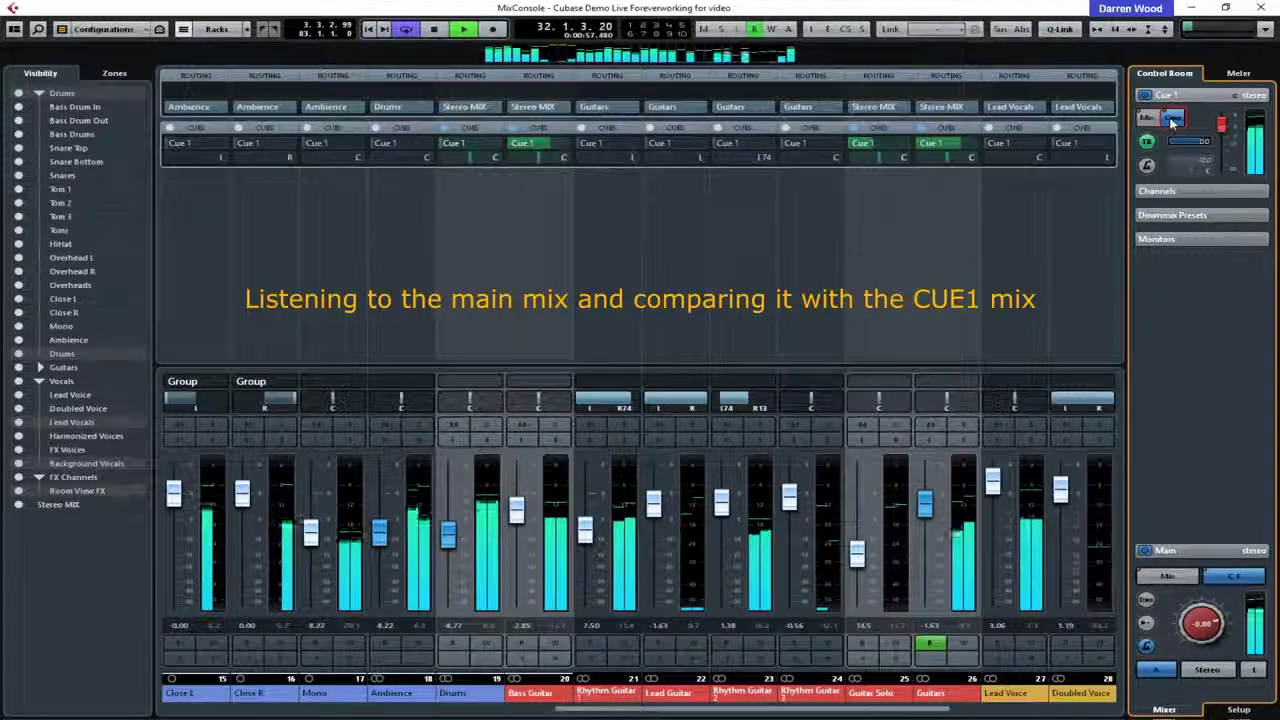
# Step: Adjust the Drums and Lead Vocals Cue 1 send levels during playback and lower the Guitars group fader to -4.19
pyautogui.click(445, 144)
pyautogui.scroll(5, 478, 148)
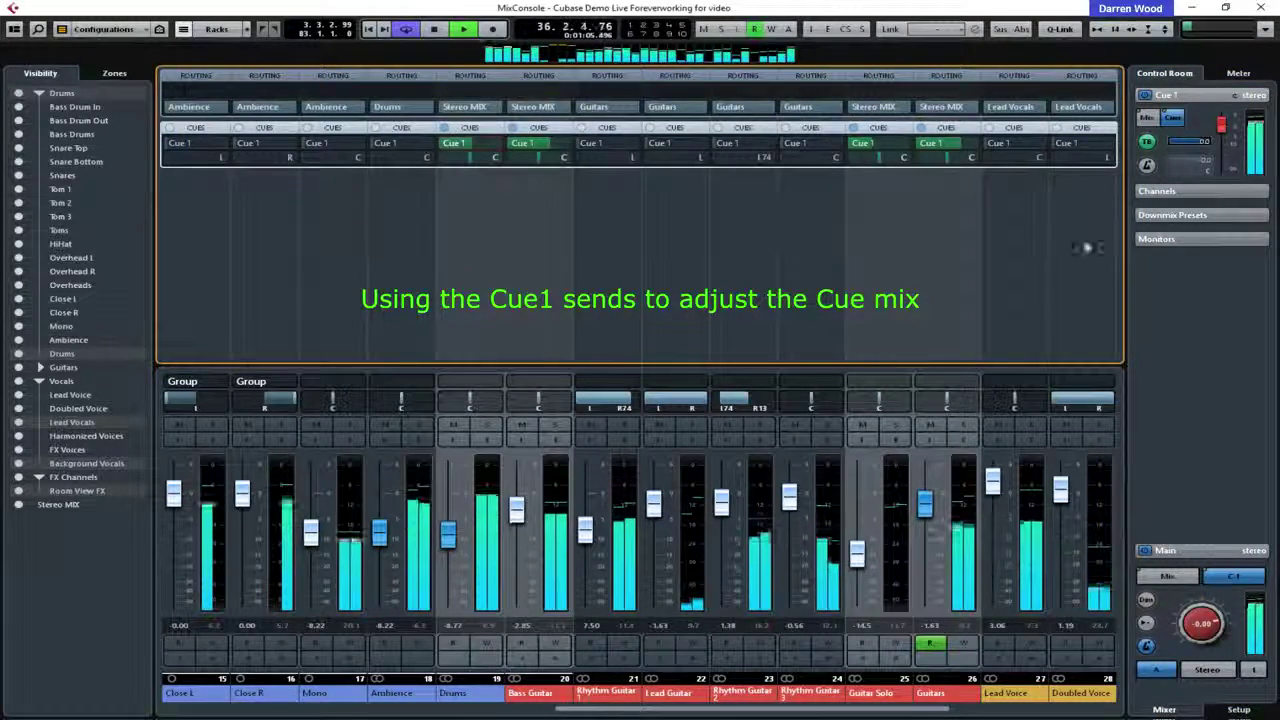
pyautogui.click(1172, 138)
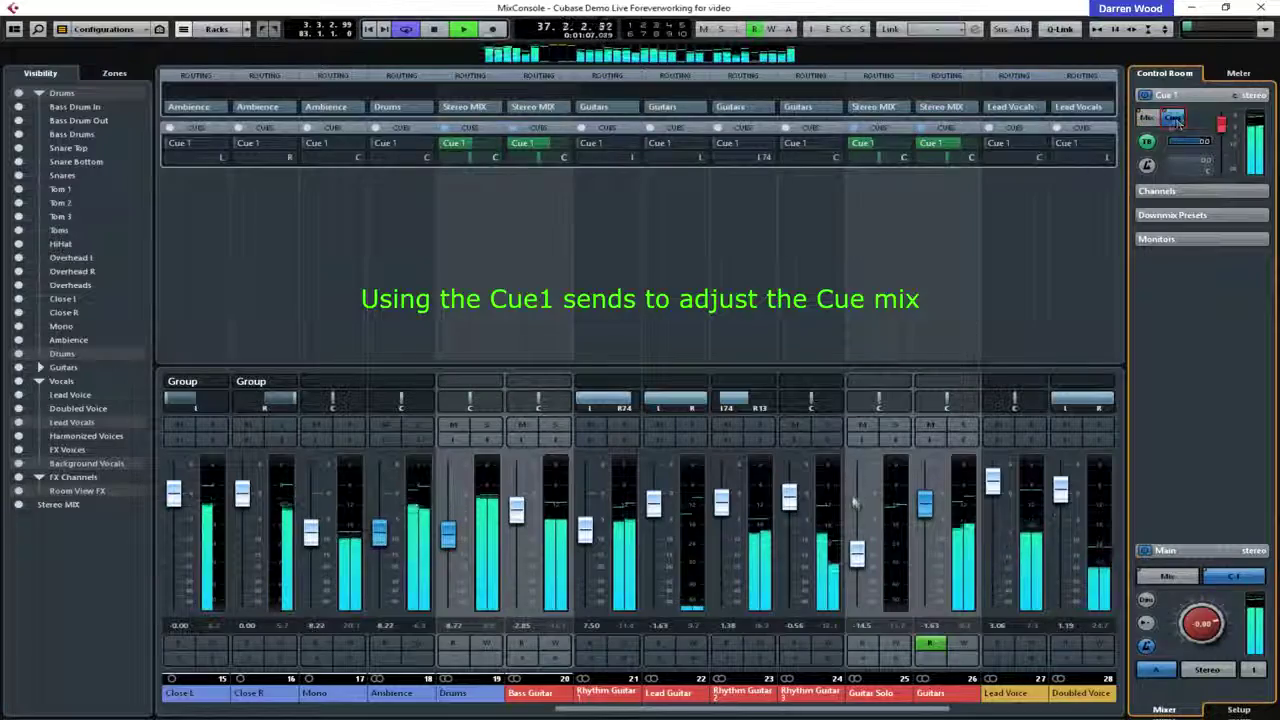
pyautogui.moveTo(801, 709); pyautogui.dragTo(897, 708)
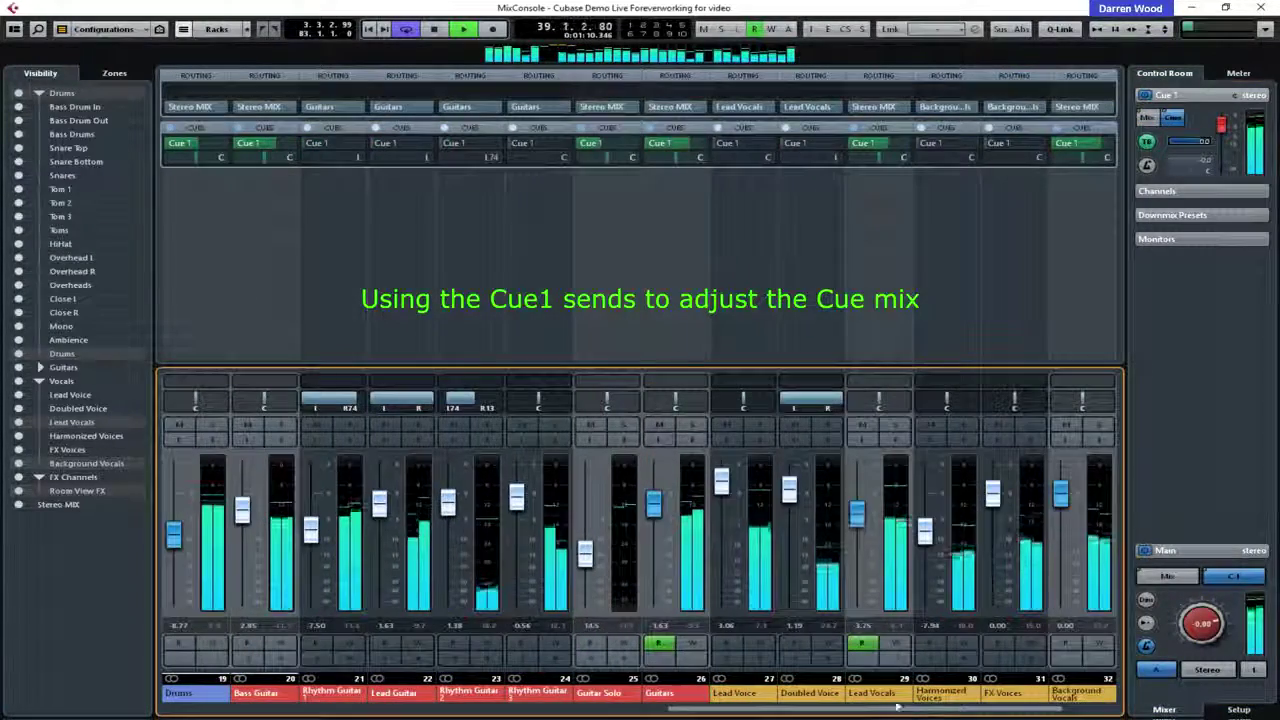
pyautogui.click(893, 146)
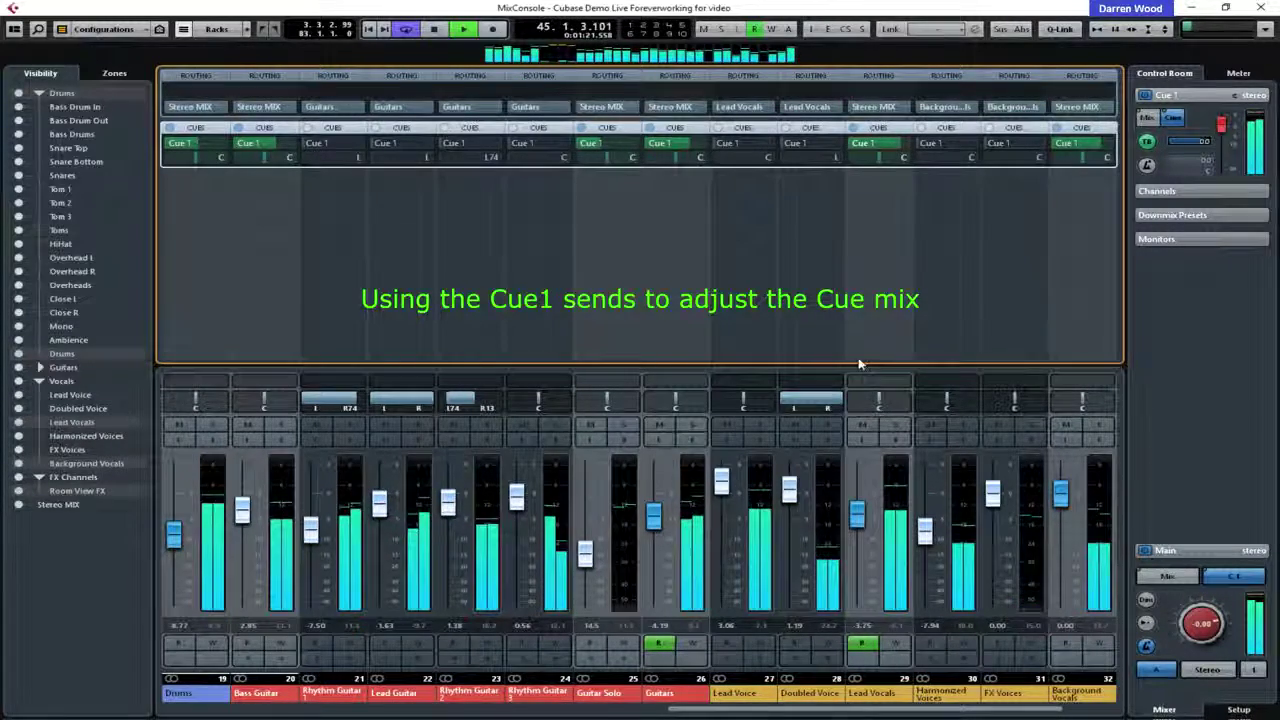
pyautogui.press('F3')
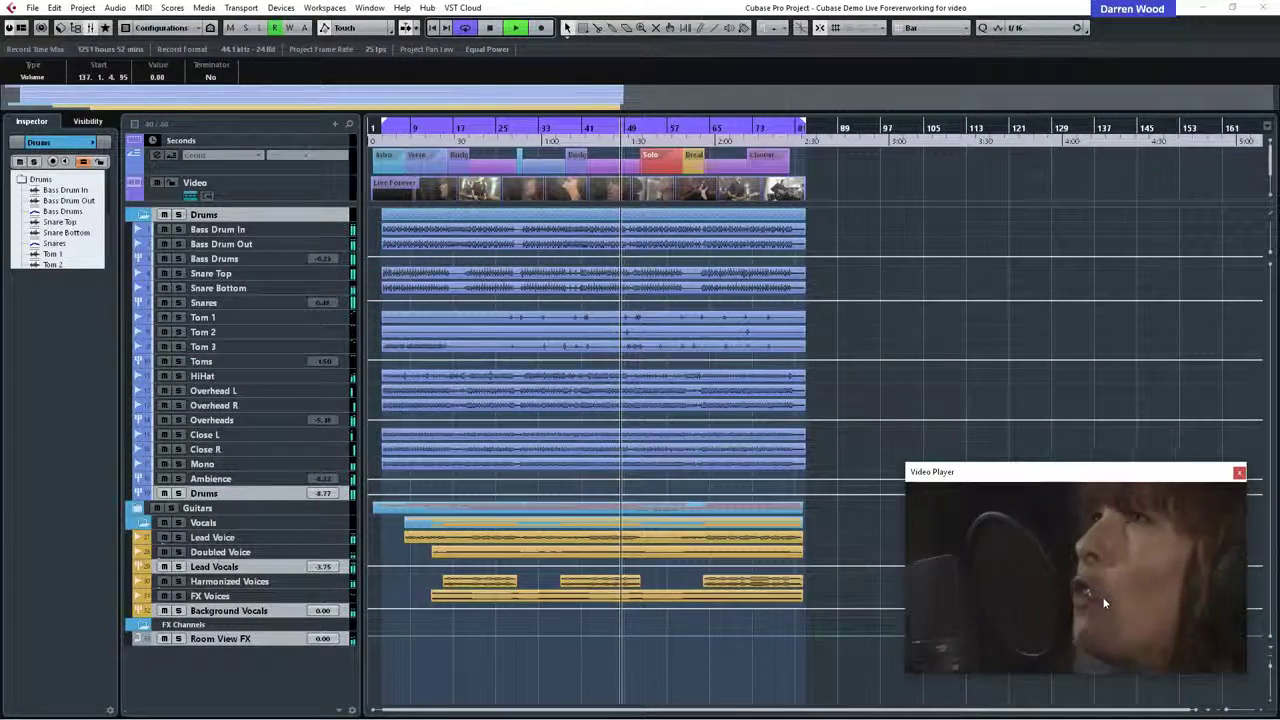
pyautogui.press('F3')
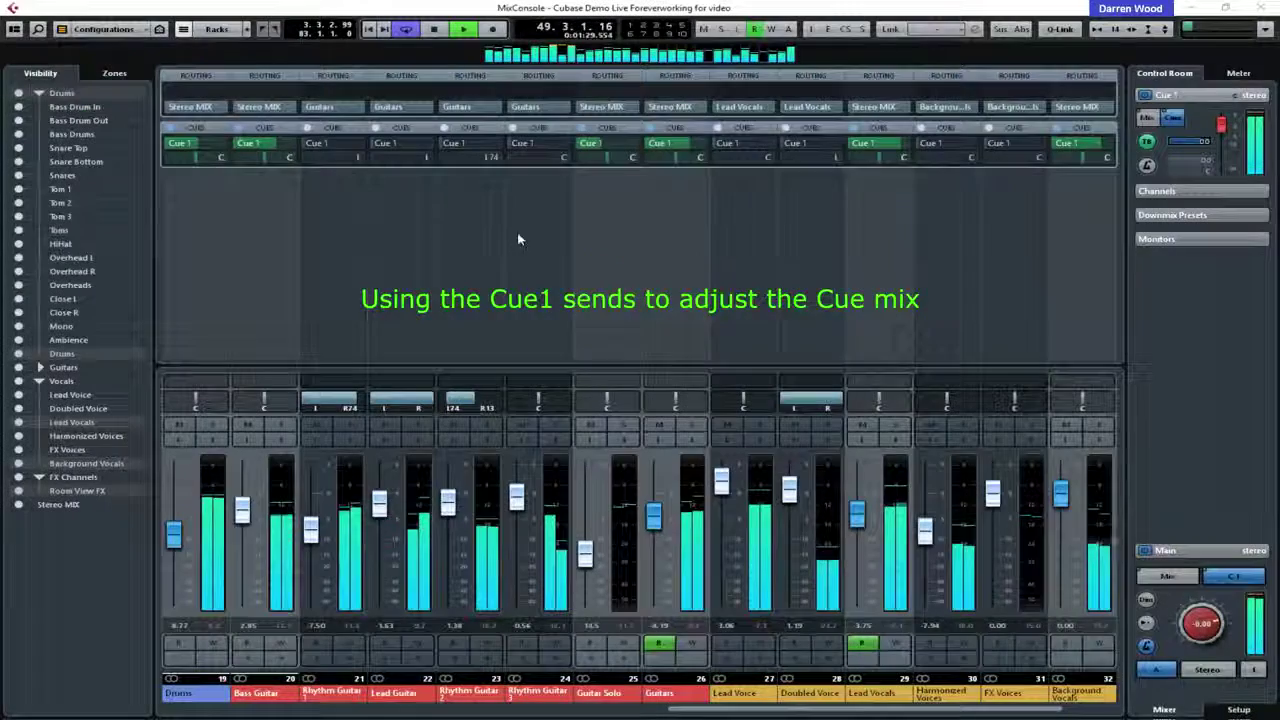
# Step: Compare the main mix with the adjusted cue mix by alternating the Cue 1 source, finish on Cues and stop playback
pyautogui.click(1147, 118)
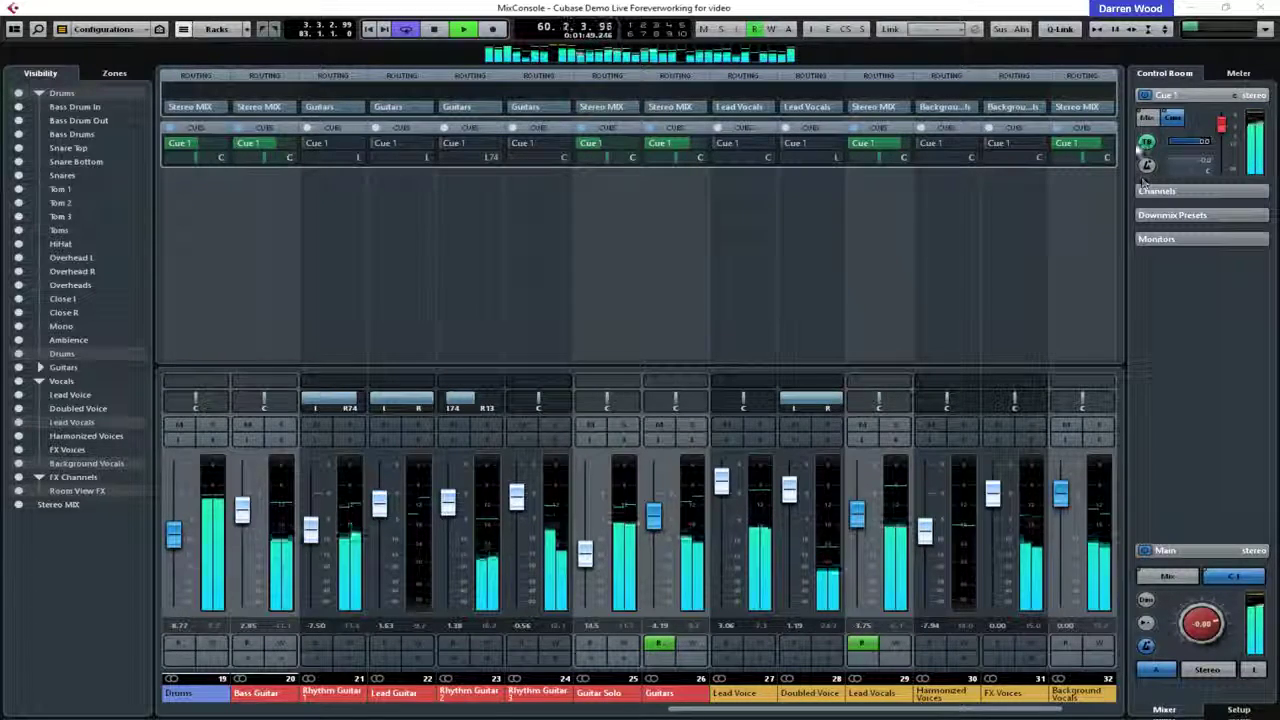
pyautogui.click(1148, 118)
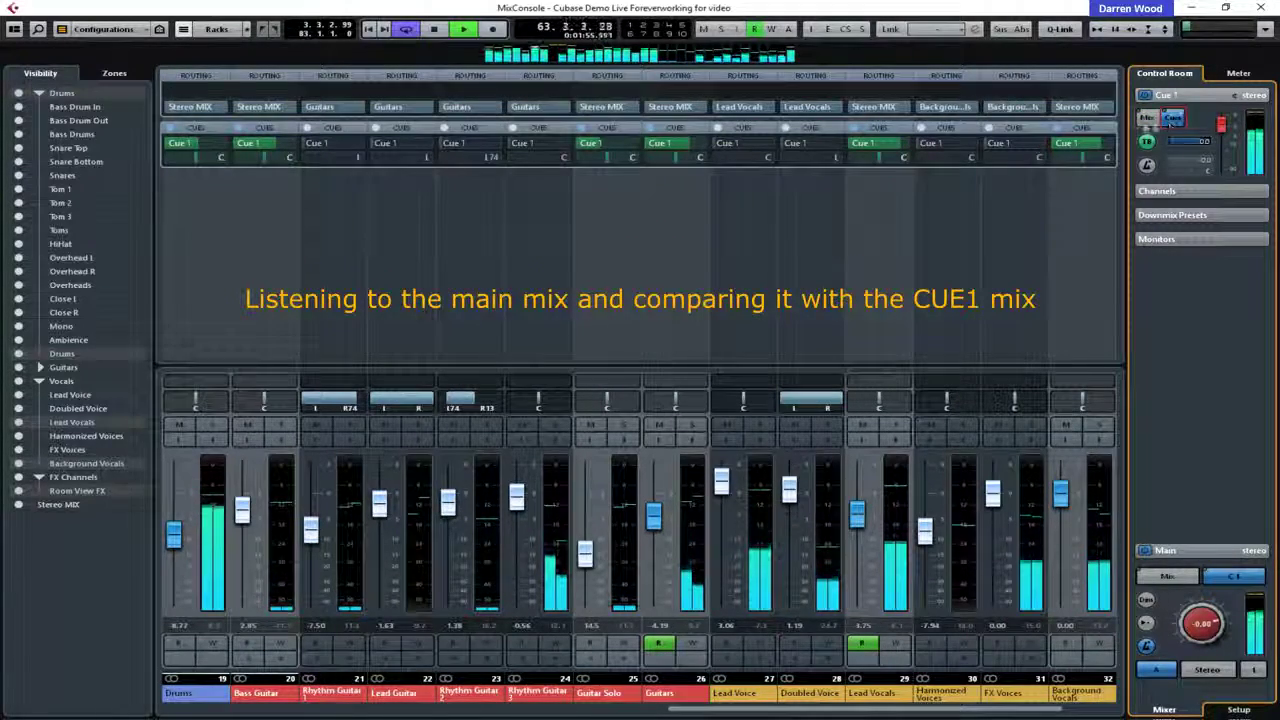
pyautogui.click(1150, 122)
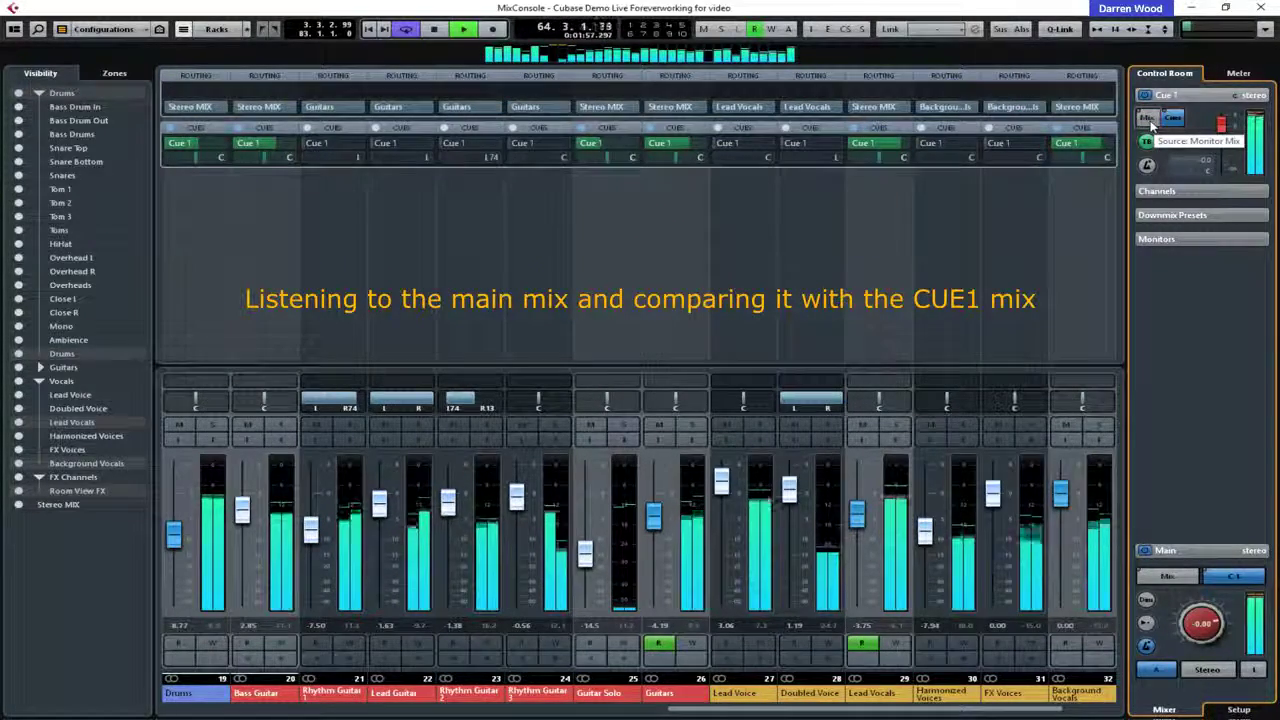
pyautogui.click(1149, 119)
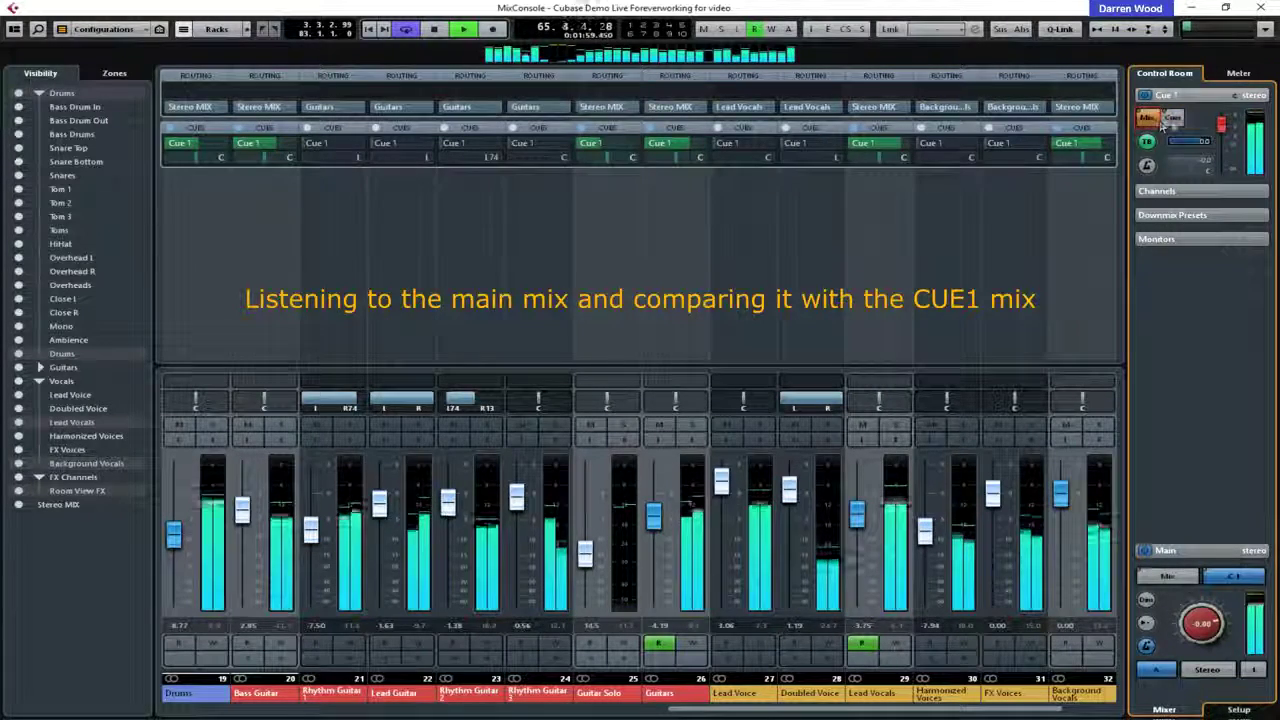
pyautogui.click(1174, 121)
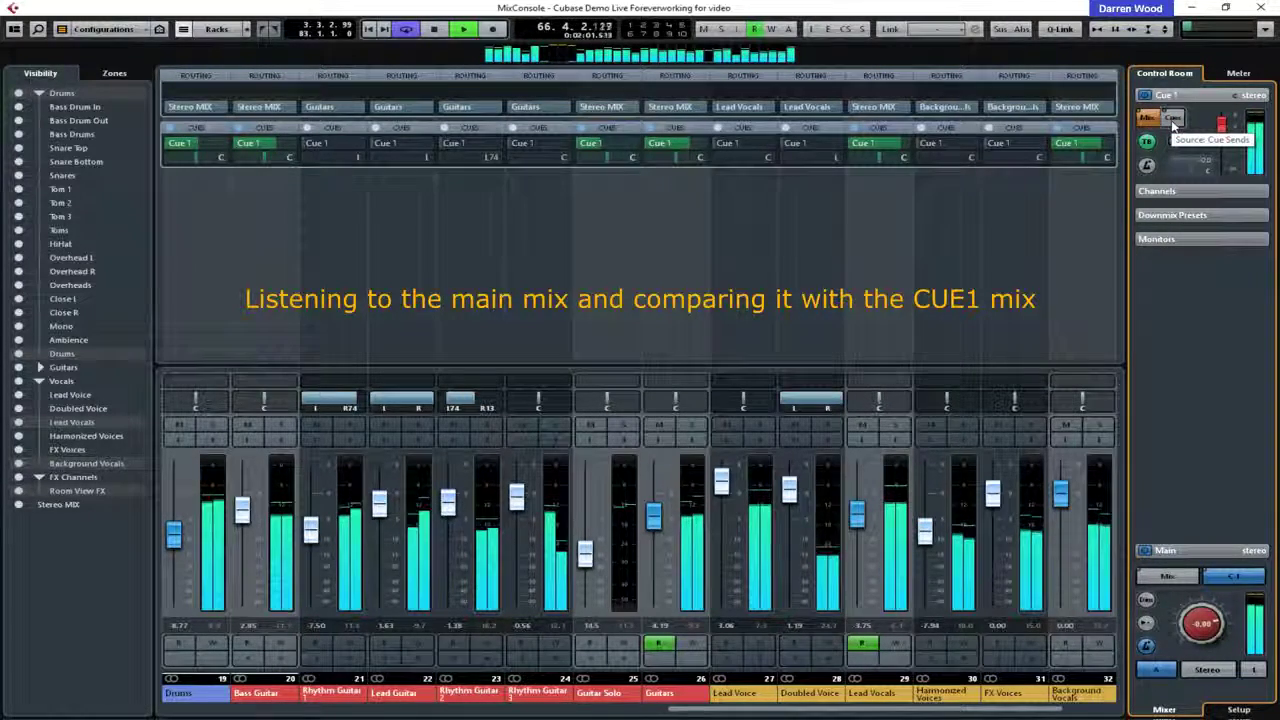
pyautogui.press('space')
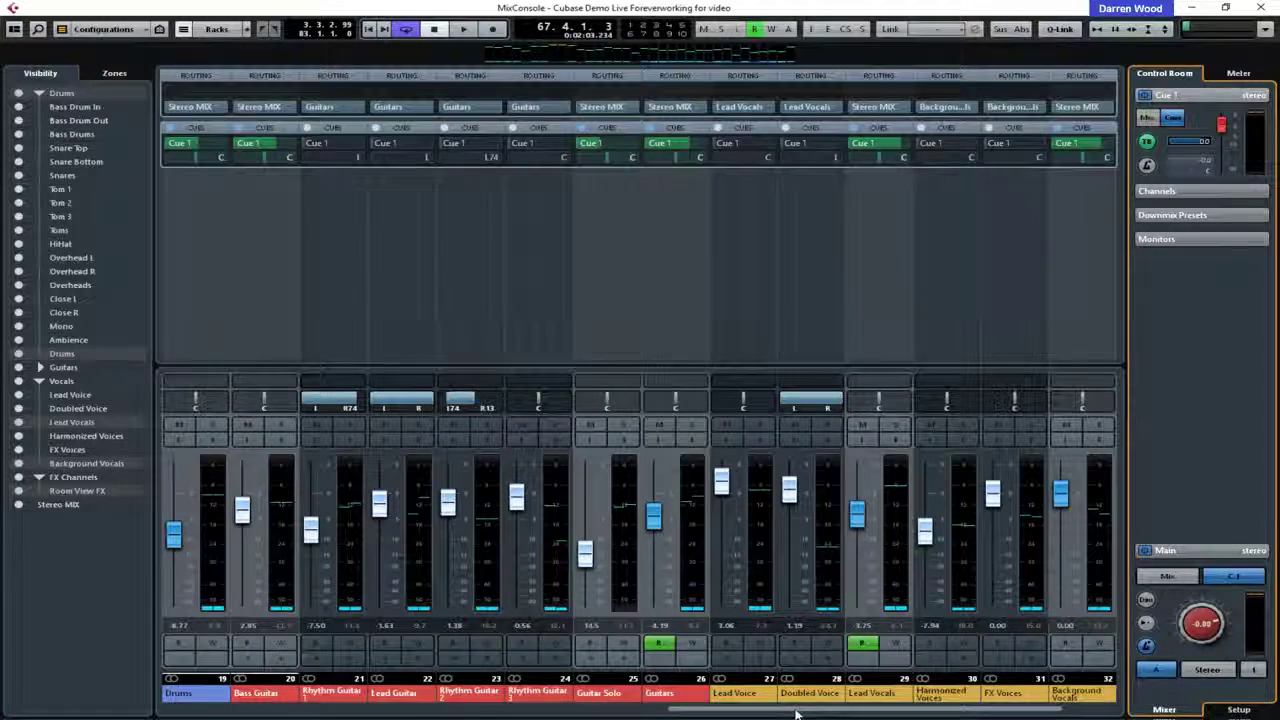
# Step: Review the Cue 1 sends across the mixer channels and examine the output routing options of the Bass Drum In channel
pyautogui.moveTo(797, 712); pyautogui.dragTo(858, 712)
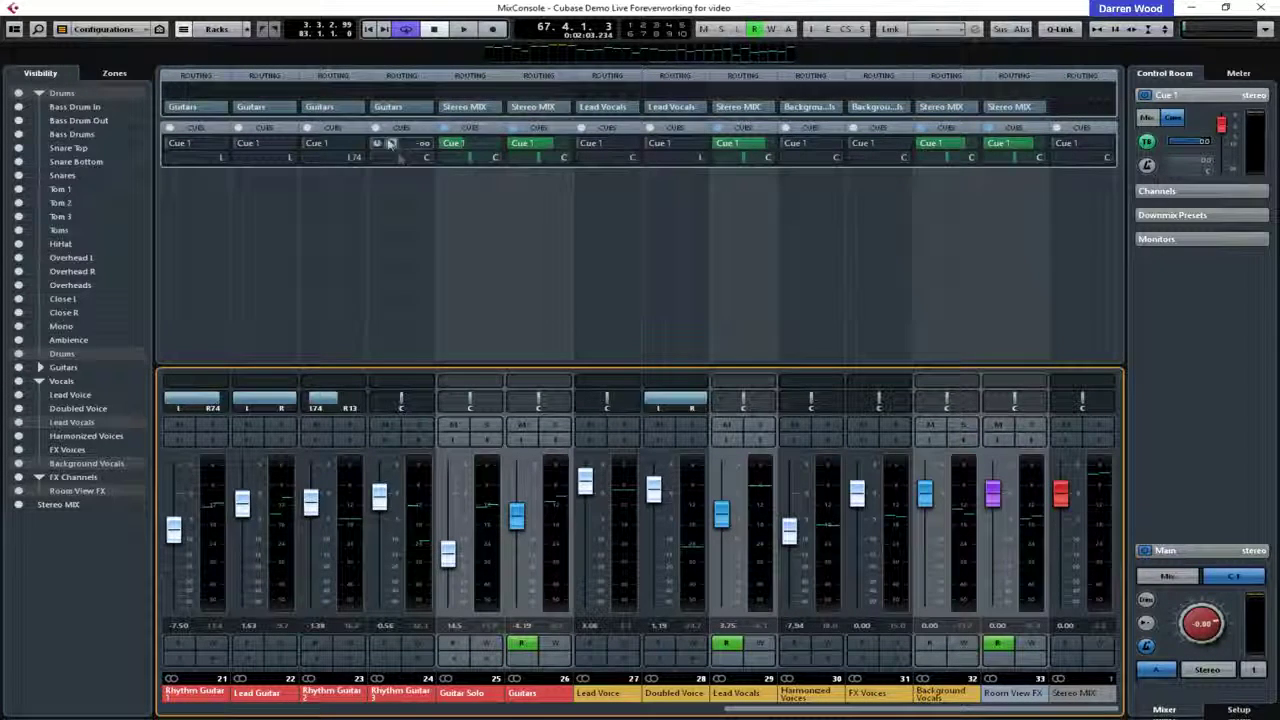
pyautogui.click(745, 155)
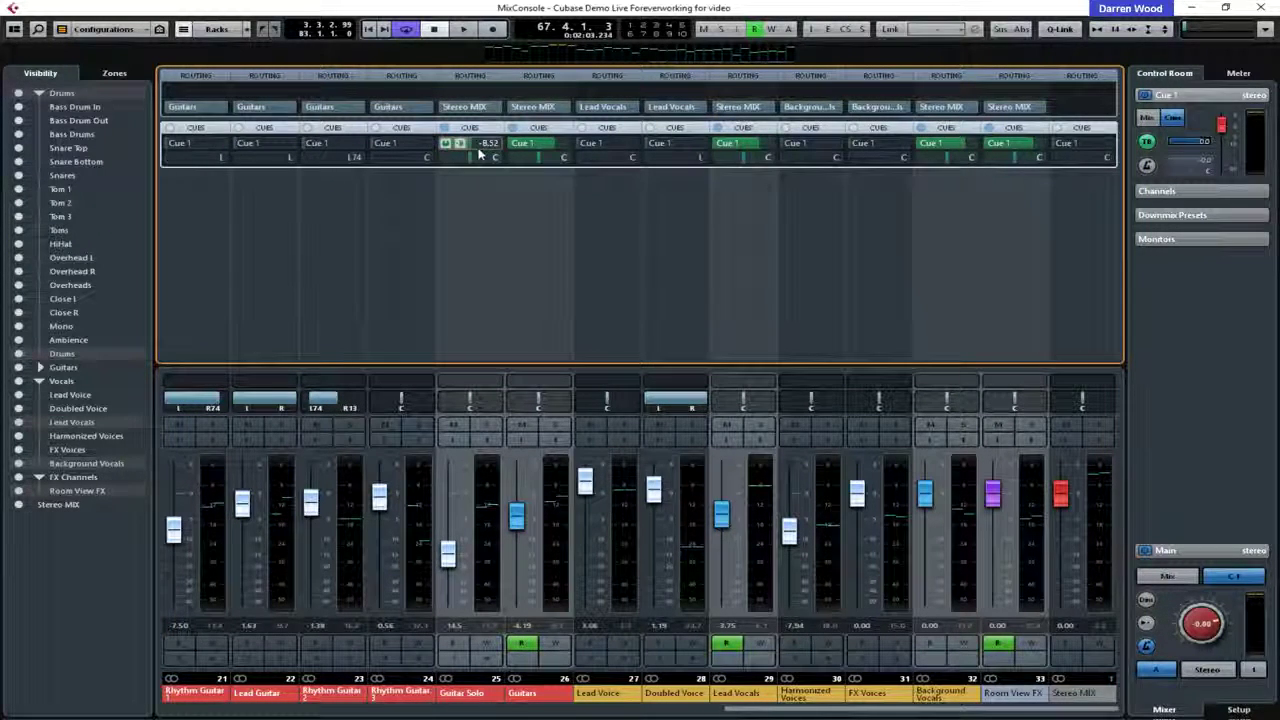
pyautogui.moveTo(882, 712); pyautogui.dragTo(320, 712)
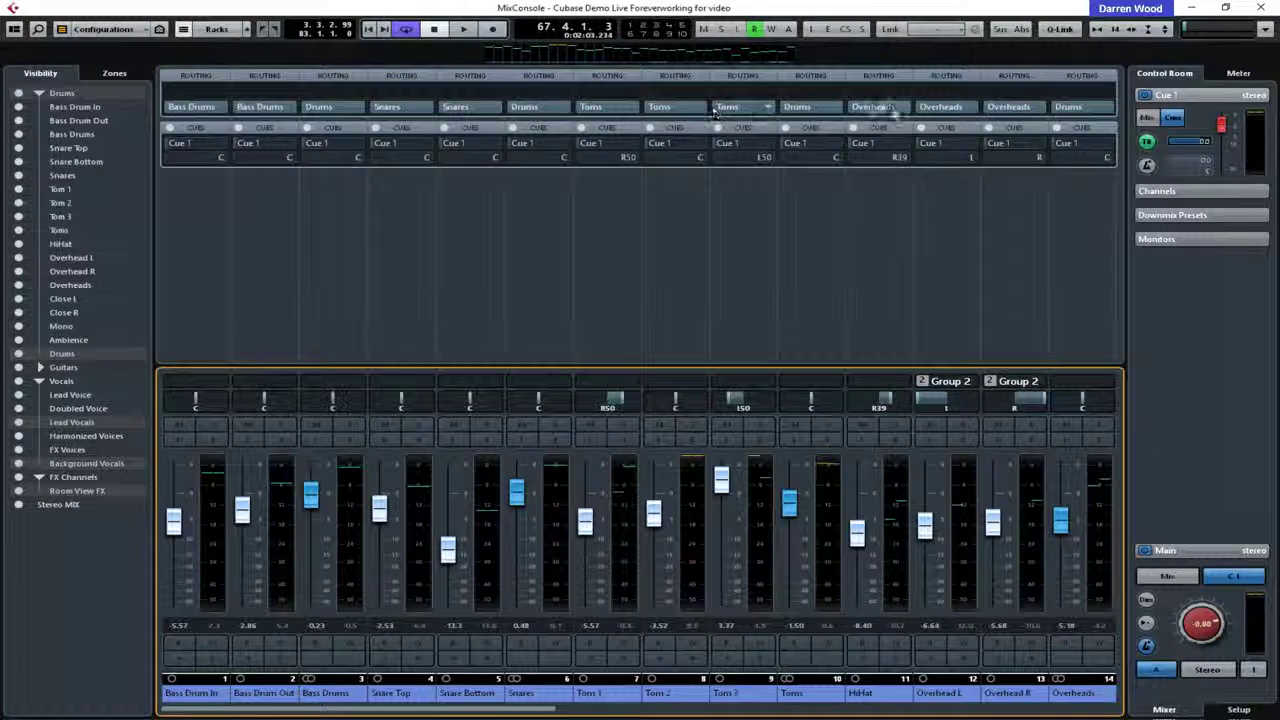
pyautogui.click(220, 108)
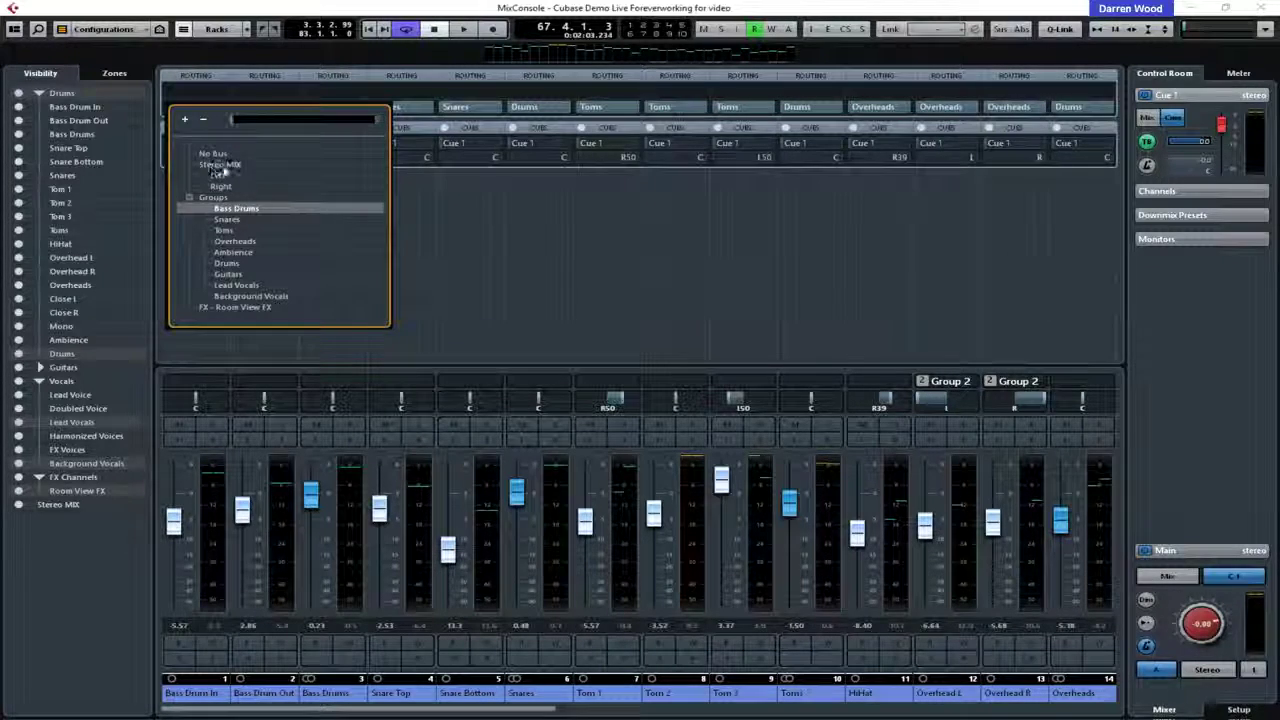
pyautogui.click(505, 294)
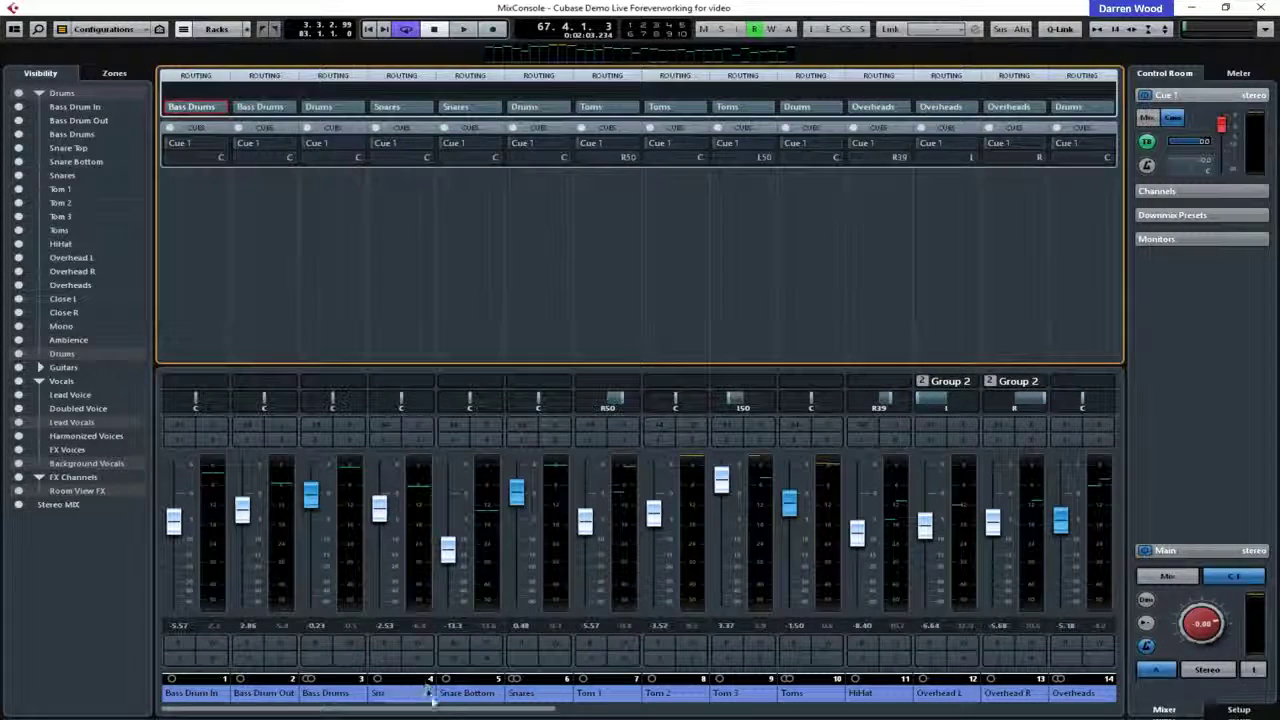
pyautogui.moveTo(441, 710); pyautogui.dragTo(996, 710)
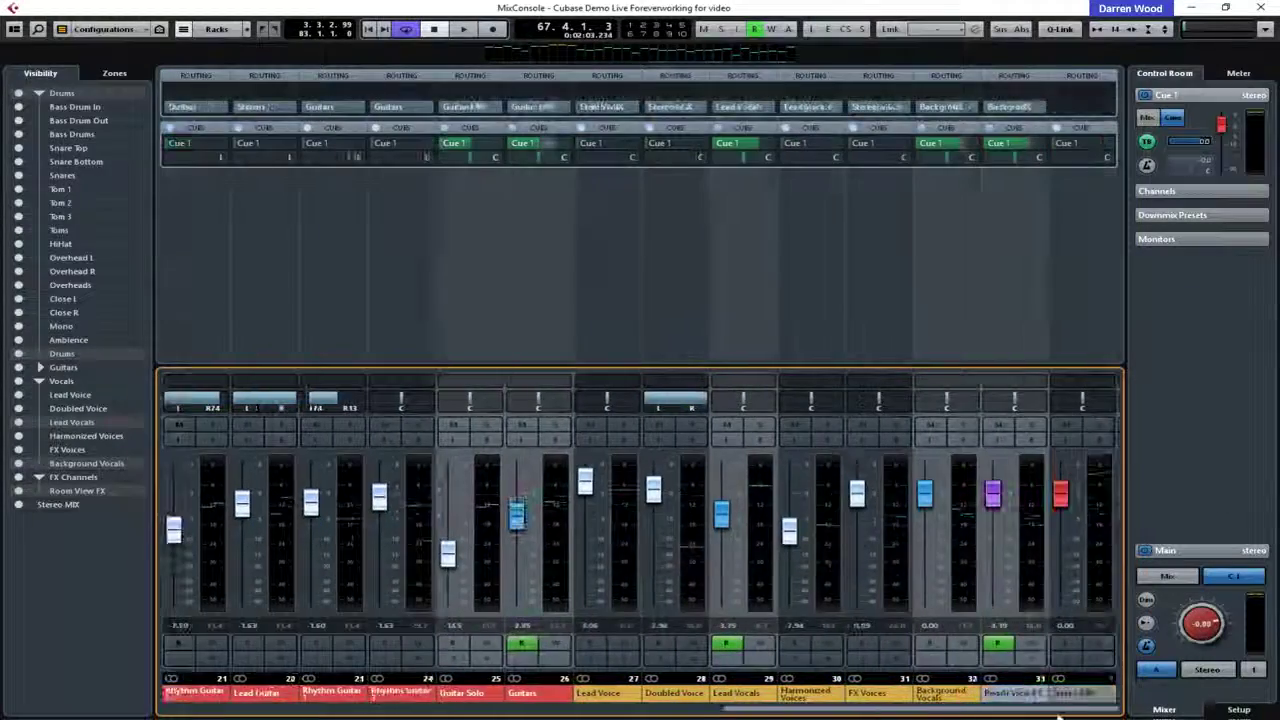